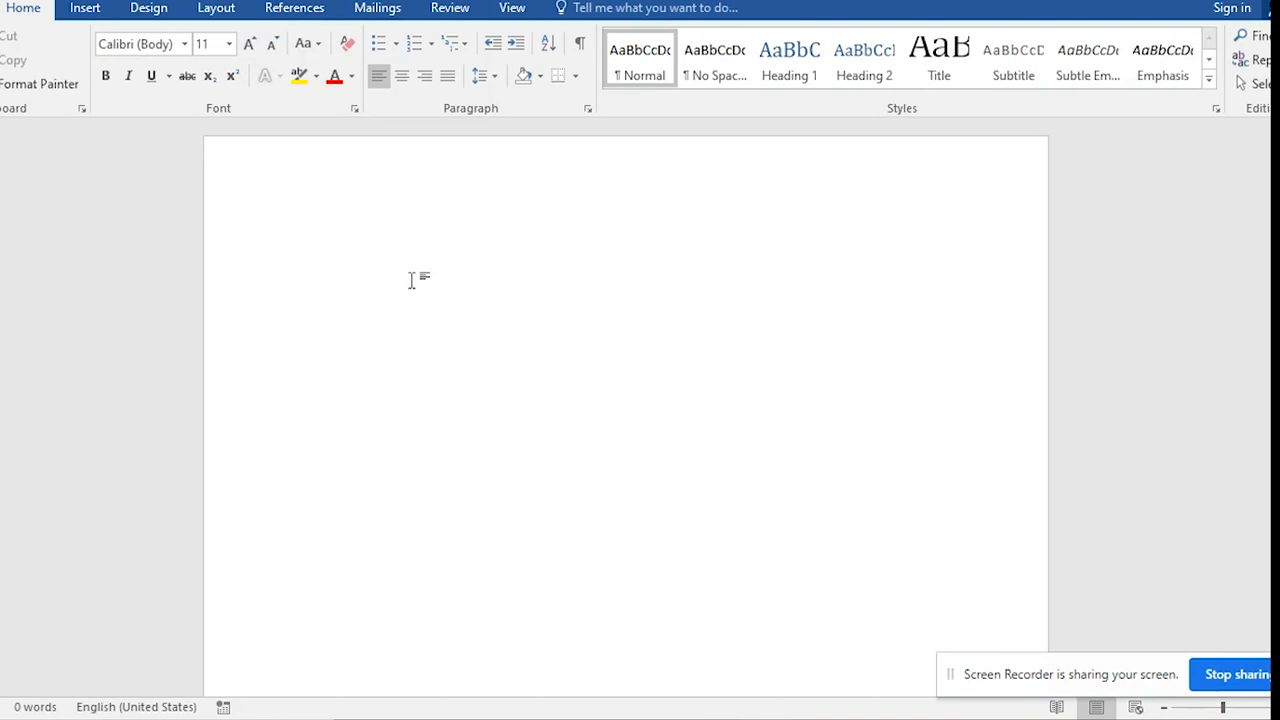
- Fill the blank document with sample paragraphs by entering the formula =rand()
{"action": "type", "text": "="}
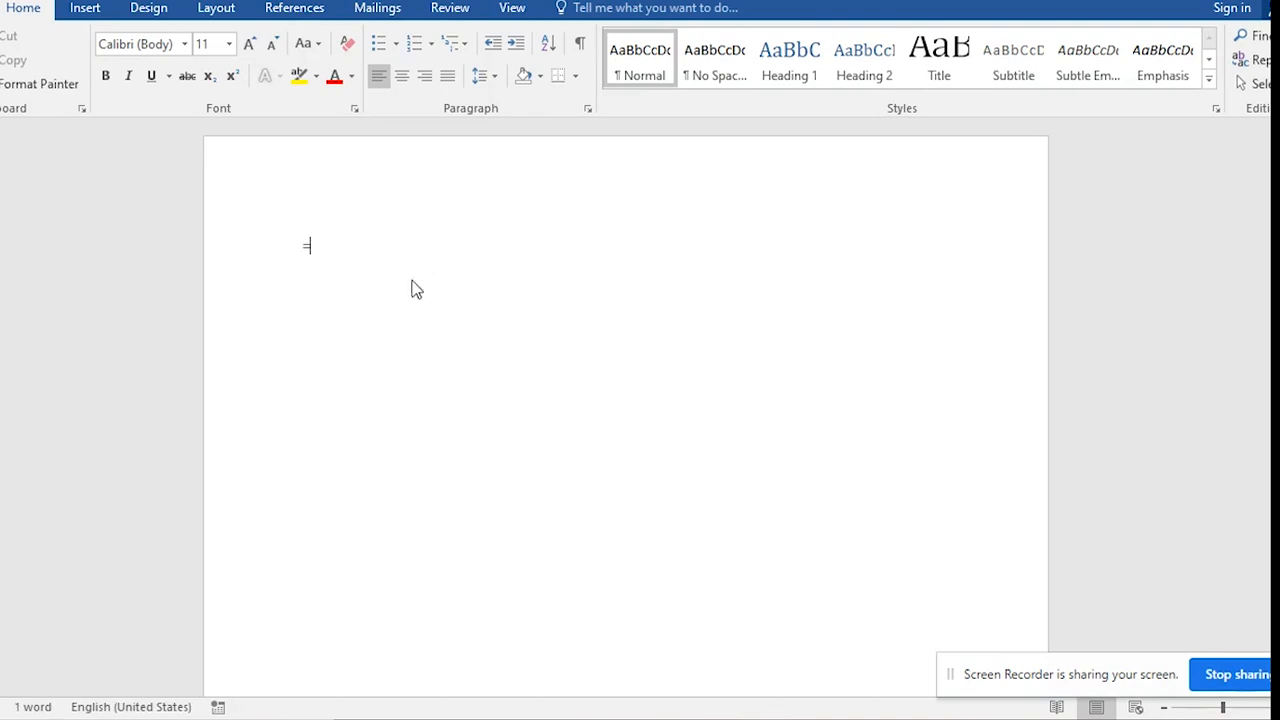
{"action": "type", "text": "rand()"}
{"action": "key", "text": "Return"}
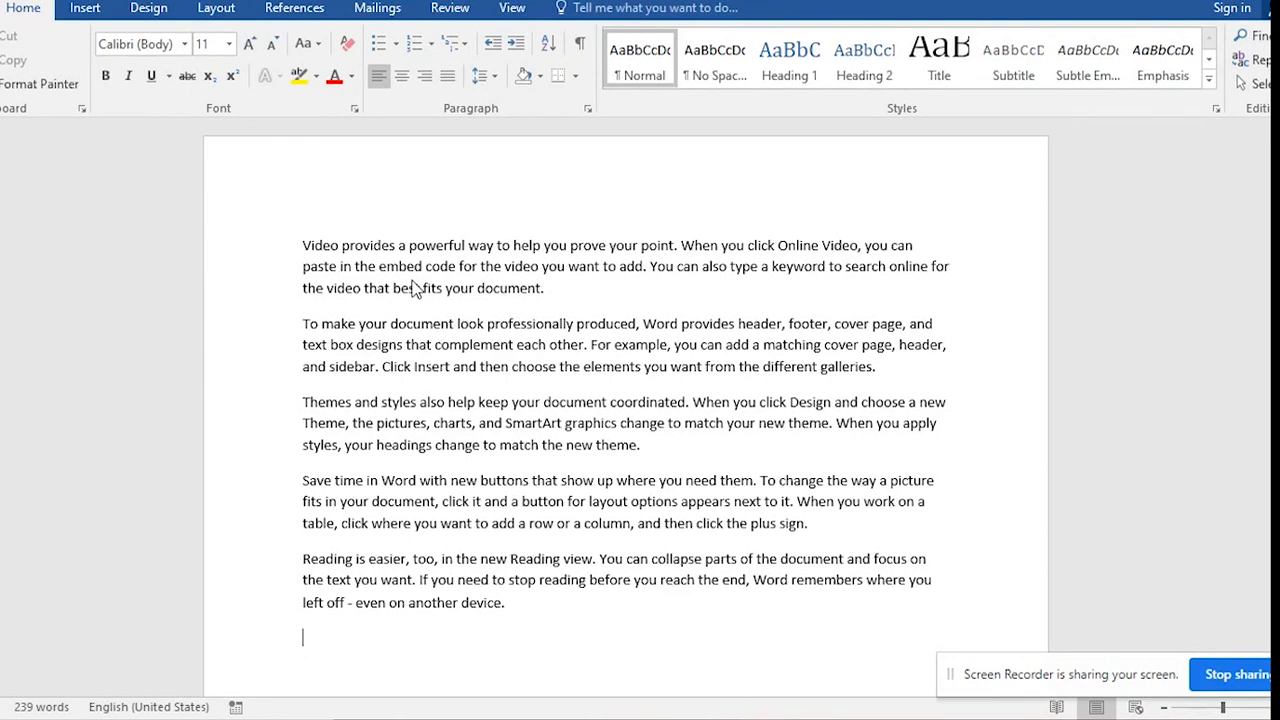
- Select all five sample paragraphs and set their font to Adobe Garamond Pro
{"action": "key", "text": "ctrl+a"}
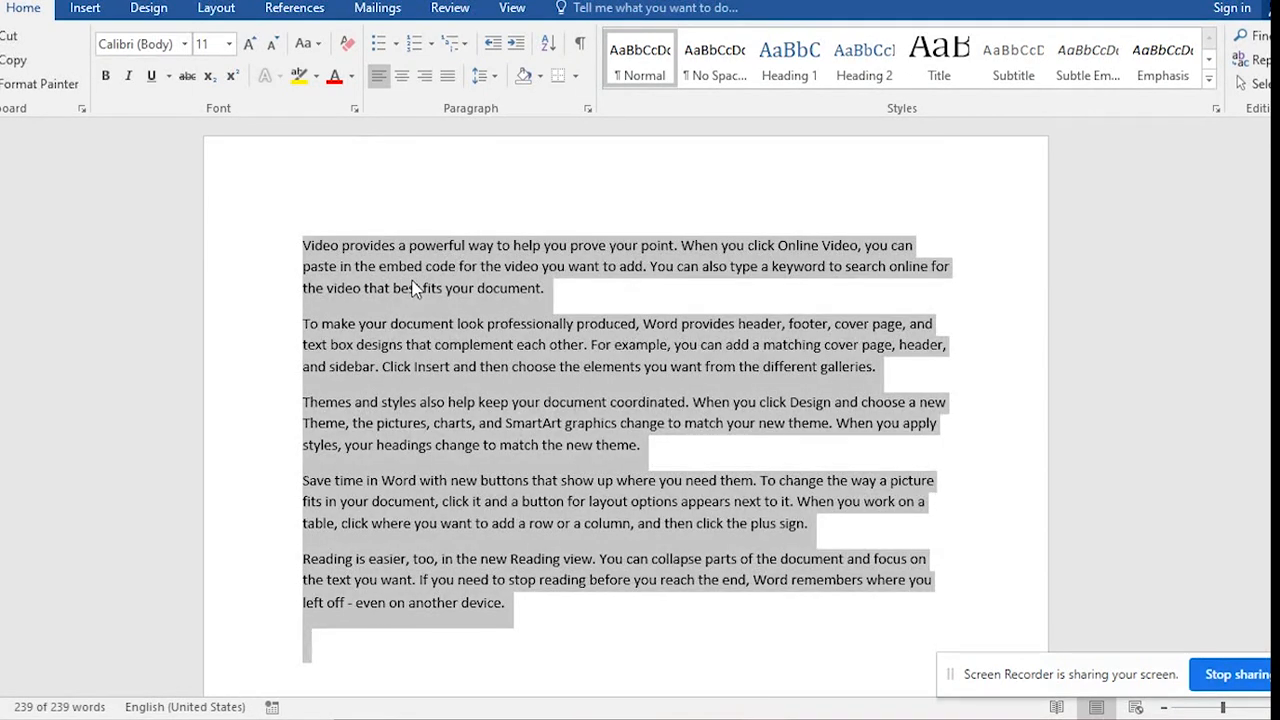
{"action": "key", "text": "Right"}
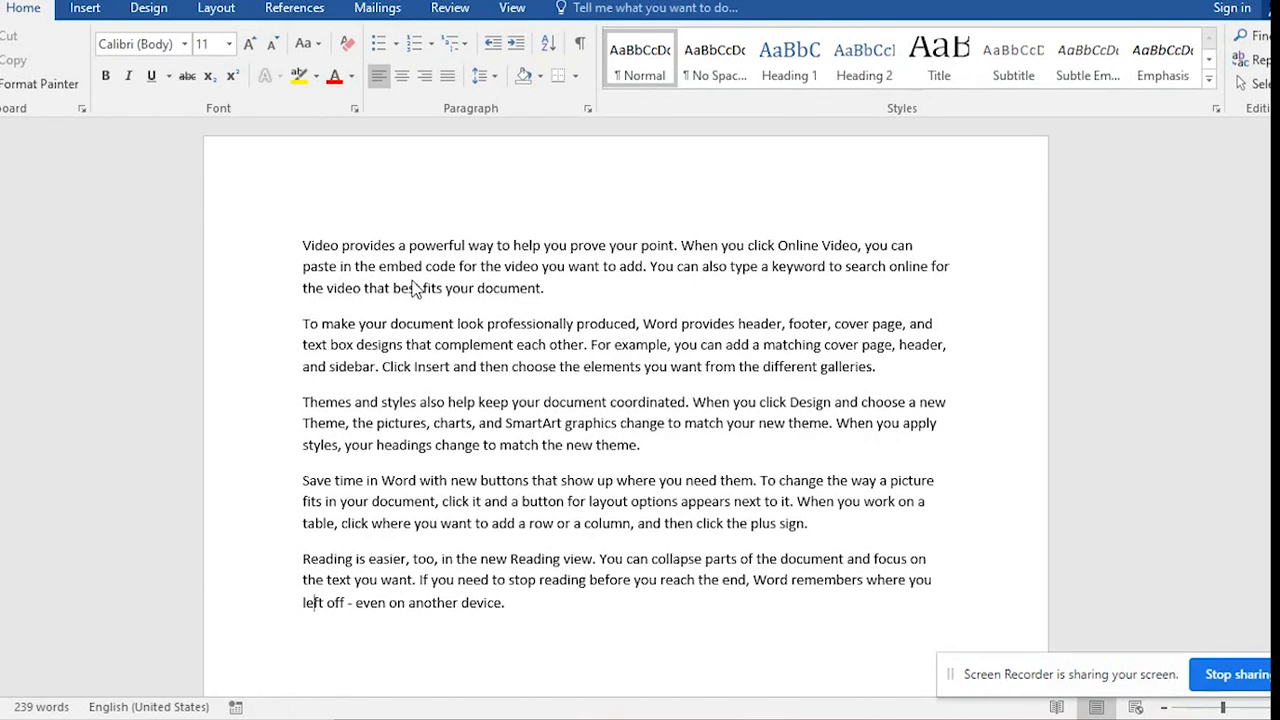
{"action": "key", "text": "Up"}
{"action": "key", "text": "Up"}
{"action": "key", "text": "Up"}
{"action": "key", "text": "Up"}
{"action": "key", "text": "Up"}
{"action": "key", "text": "Up"}
{"action": "key", "text": "Up"}
{"action": "key", "text": "Up"}
{"action": "key", "text": "Up"}
{"action": "key", "text": "Up"}
{"action": "key", "text": "Up"}
{"action": "key", "text": "Up"}
{"action": "key", "text": "Up"}
{"action": "key", "text": "shift+Down"}
{"action": "key", "text": "shift+Down"}
{"action": "key", "text": "shift+Down"}
{"action": "key", "text": "shift+Down"}
{"action": "key", "text": "shift+Down"}
{"action": "key", "text": "shift+Down"}
{"action": "key", "text": "shift+Down"}
{"action": "key", "text": "shift+Down"}
{"action": "key", "text": "shift+Down"}
{"action": "key", "text": "shift+Down"}
{"action": "key", "text": "shift+Down"}
{"action": "key", "text": "shift+Down"}
{"action": "key", "text": "shift+Down"}
{"action": "key", "text": "shift+Down"}
{"action": "key", "text": "shift+Down"}
{"action": "key", "text": "shift+Up"}
{"action": "key", "text": "shift+Right"}
{"action": "key", "text": "shift+Right"}
{"action": "key", "text": "shift+Right"}
{"action": "key", "text": "shift+Right"}
{"action": "key", "text": "shift+Right"}
{"action": "key", "text": "shift+Right"}
{"action": "key", "text": "shift+Right"}
{"action": "key", "text": "shift+Right"}
{"action": "key", "text": "shift+Right"}
{"action": "key", "text": "shift+Right"}
{"action": "key", "text": "shift+Right"}
{"action": "key", "text": "shift+Right"}
{"action": "key", "text": "shift+Right"}
{"action": "key", "text": "shift+Right"}
{"action": "key", "text": "shift+Right"}
{"action": "key", "text": "shift+Right"}
{"action": "key", "text": "shift+Right"}
{"action": "key", "text": "shift+Right"}
{"action": "key", "text": "shift+Right"}
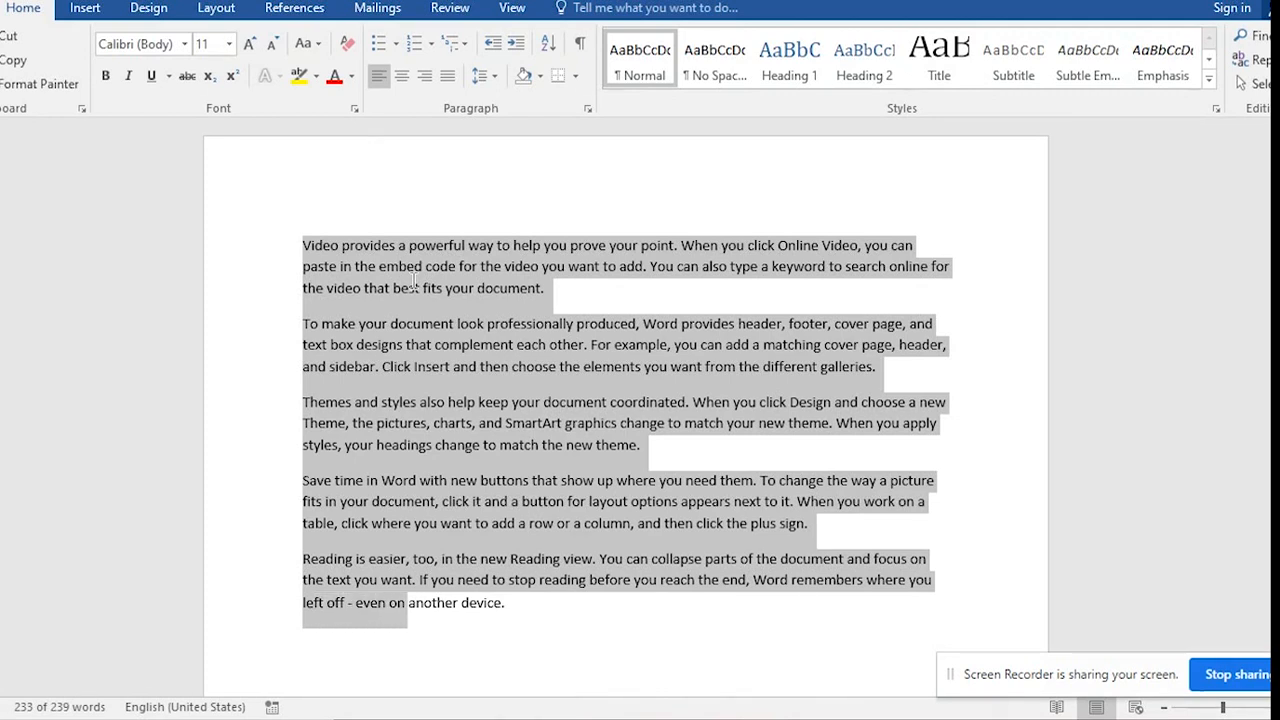
{"action": "key", "text": "shift+Right"}
{"action": "key", "text": "shift+Right"}
{"action": "key", "text": "shift+Right"}
{"action": "key", "text": "shift+Right"}
{"action": "key", "text": "shift+Right"}
{"action": "key", "text": "shift+Right"}
{"action": "key", "text": "shift+Right"}
{"action": "key", "text": "shift+Right"}
{"action": "key", "text": "shift+Right"}
{"action": "key", "text": "shift+Right"}
{"action": "key", "text": "shift+Right"}
{"action": "key", "text": "shift+Right"}
{"action": "key", "text": "shift+Right"}
{"action": "key", "text": "shift+Right"}
{"action": "key", "text": "shift+Right"}
{"action": "key", "text": "shift+Right"}
{"action": "key", "text": "shift+Right"}
{"action": "key", "text": "shift+Left"}
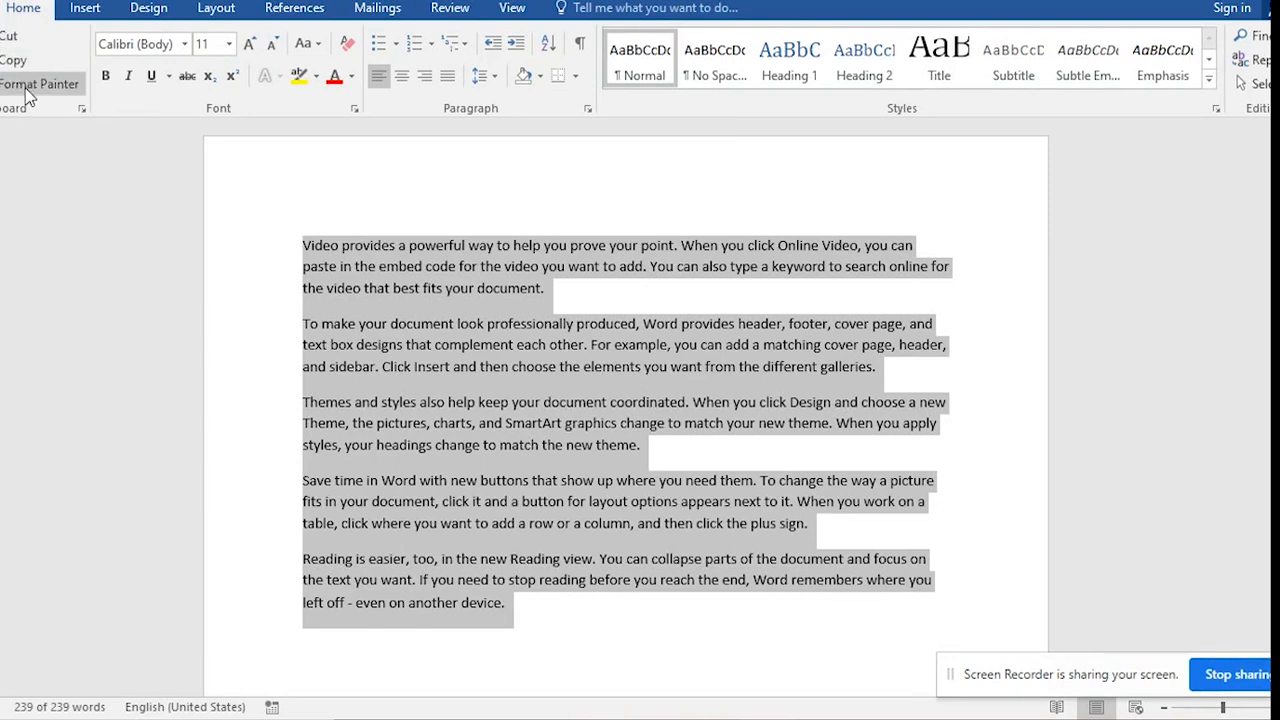
{"action": "left_click", "coordinate": [184, 47]}
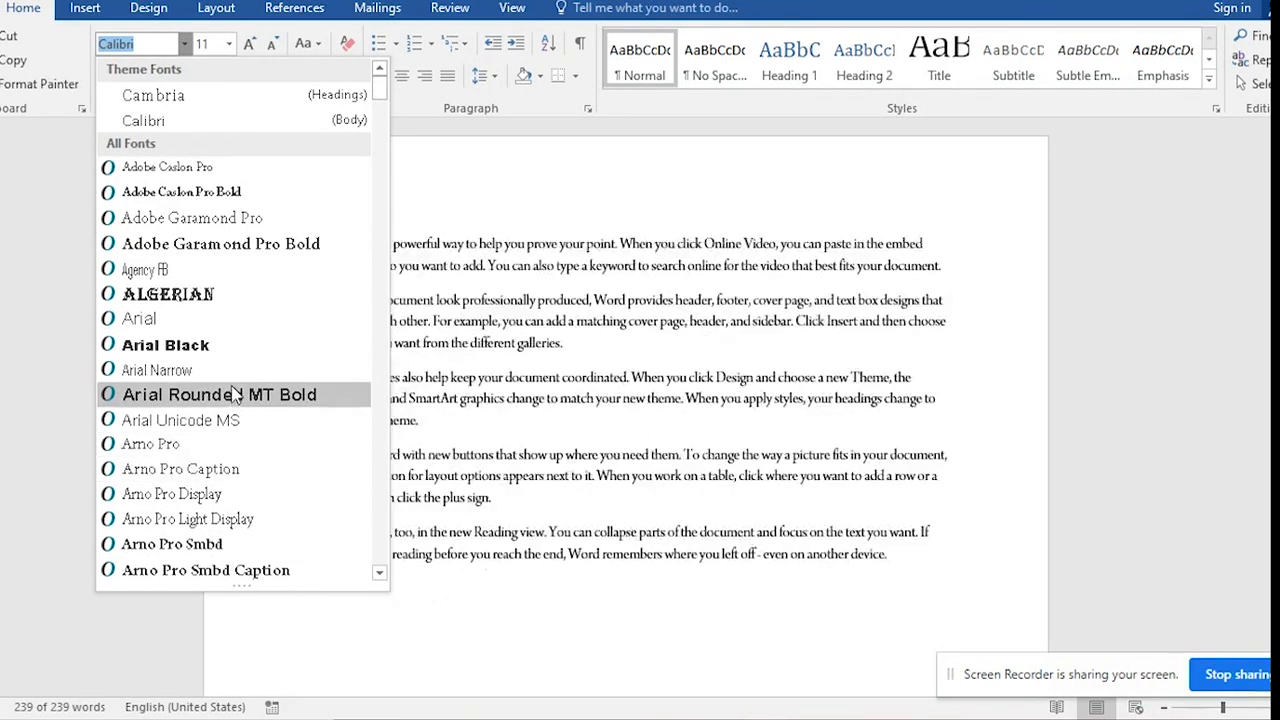
{"action": "left_click", "coordinate": [240, 220]}
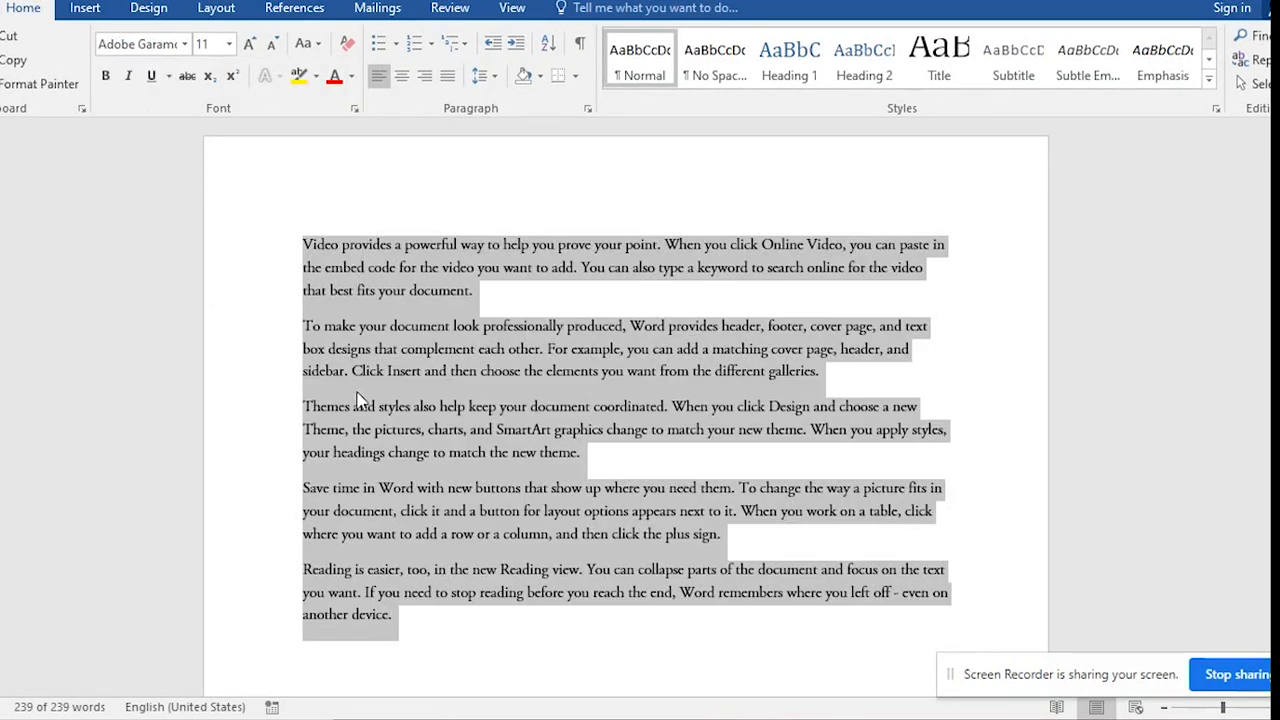
{"action": "left_click", "coordinate": [362, 373]}
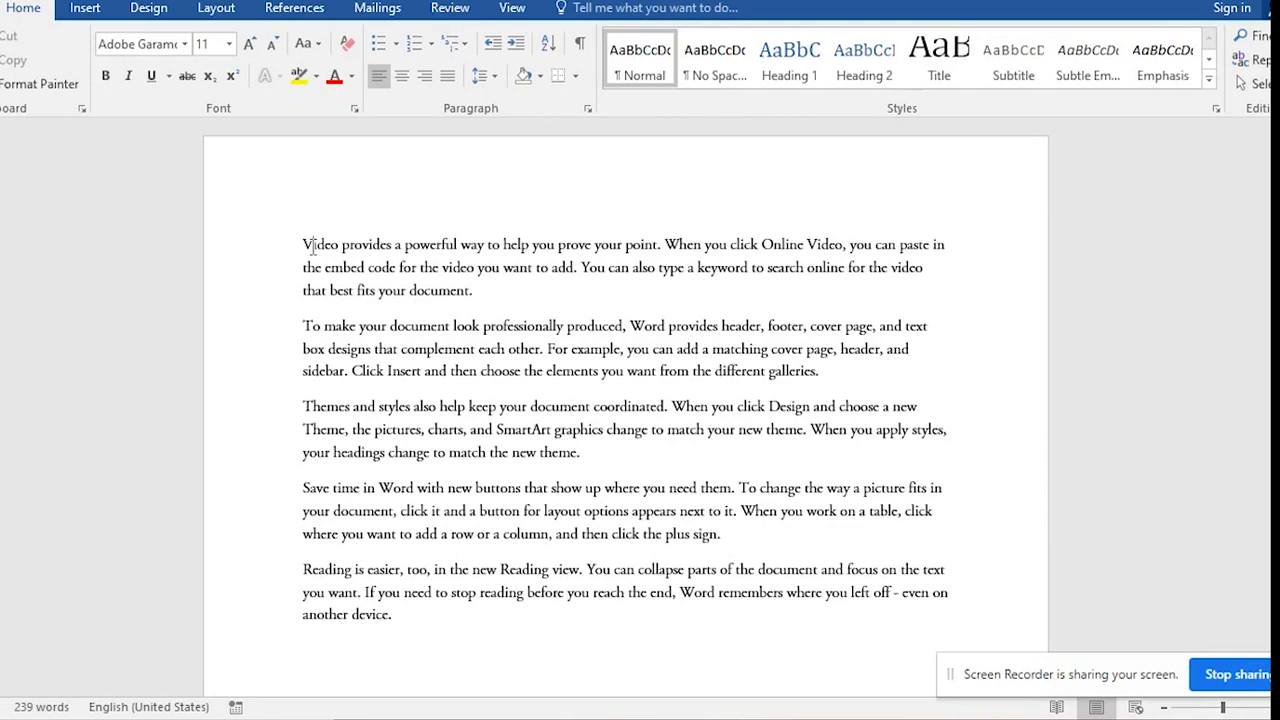
- Copy the opening words "Video provides" and paste them with source formatting on a new line above the first paragraph
{"action": "key", "text": "shift+Right"}
{"action": "key", "text": "shift+Right"}
{"action": "key", "text": "shift+Right"}
{"action": "key", "text": "shift+Right"}
{"action": "key", "text": "shift+Right"}
{"action": "key", "text": "shift+Right"}
{"action": "key", "text": "shift+Right"}
{"action": "key", "text": "shift+Right"}
{"action": "key", "text": "shift+Right"}
{"action": "key", "text": "shift+Right"}
{"action": "key", "text": "shift+Right"}
{"action": "key", "text": "shift+Right"}
{"action": "key", "text": "shift+Right"}
{"action": "key", "text": "shift+Right"}
{"action": "key", "text": "ctrl+c"}
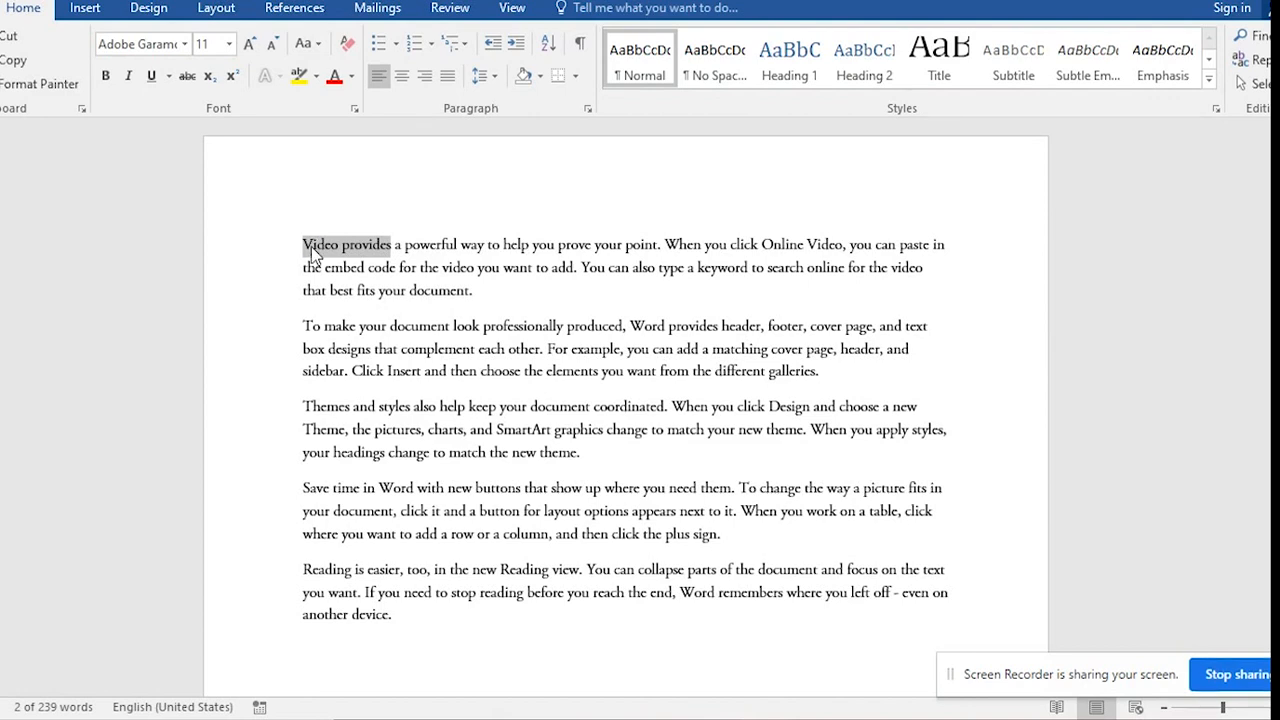
{"action": "key", "text": "Left"}
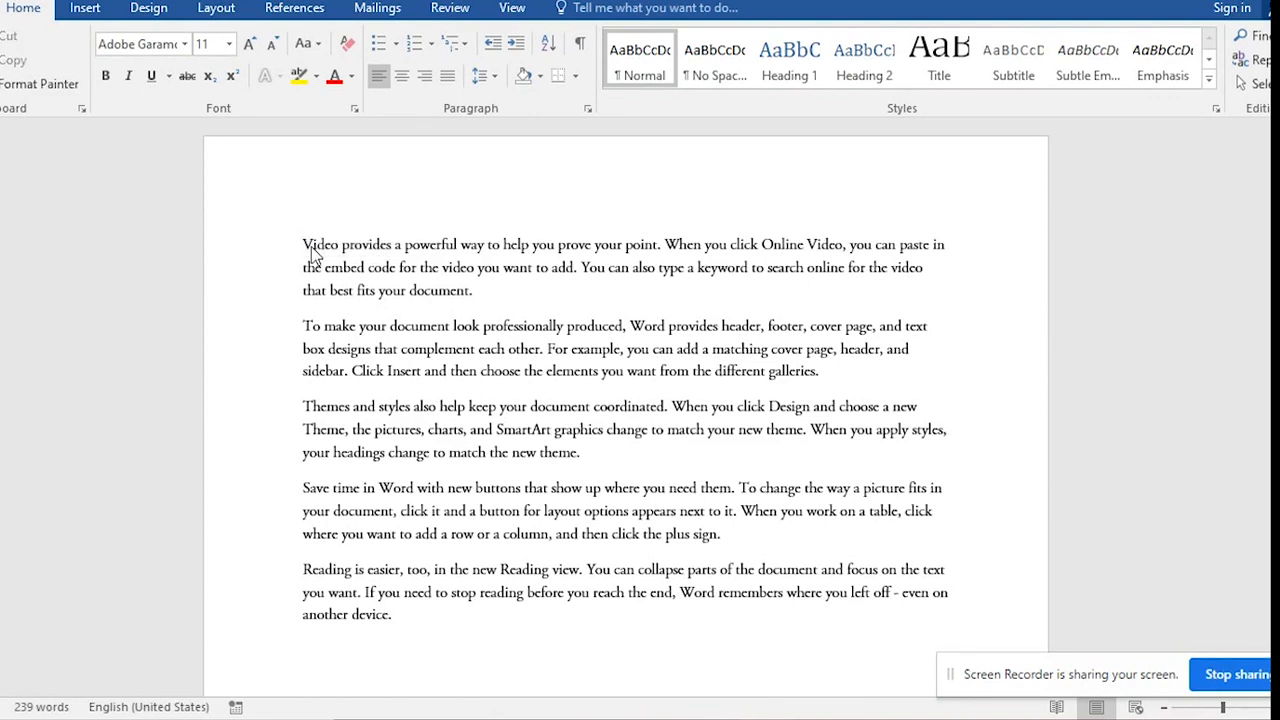
{"action": "key", "text": "Return"}
{"action": "key", "text": "Up"}
{"action": "key", "text": "ctrl+v"}
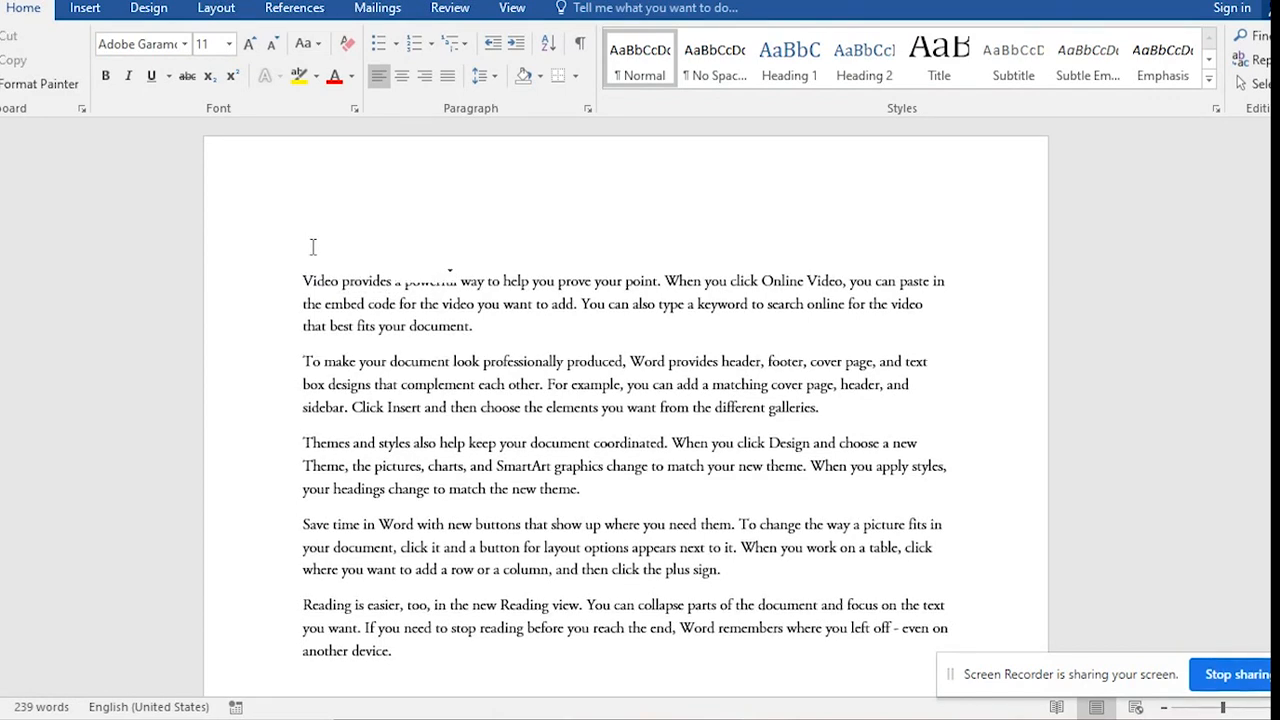
{"action": "key", "text": "ctrl"}
{"action": "key", "text": "Right"}
{"action": "key", "text": "Left"}
{"action": "key", "text": "Left"}
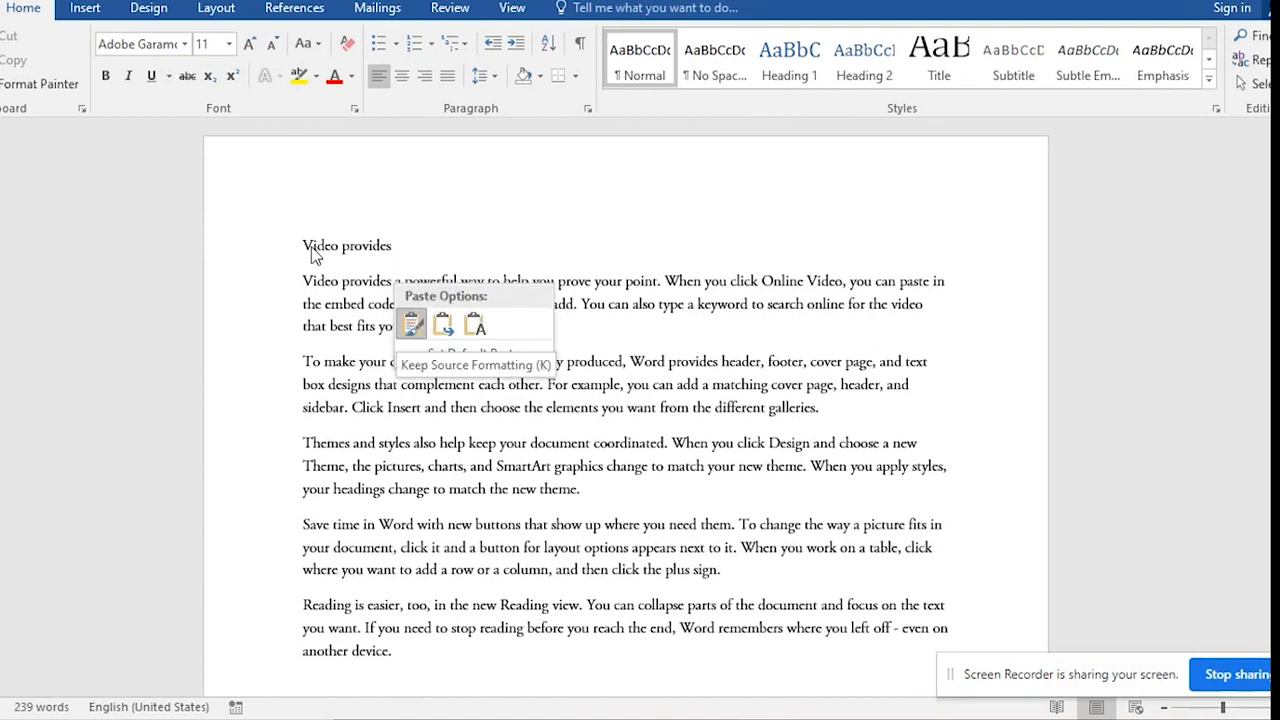
{"action": "key", "text": "Return"}
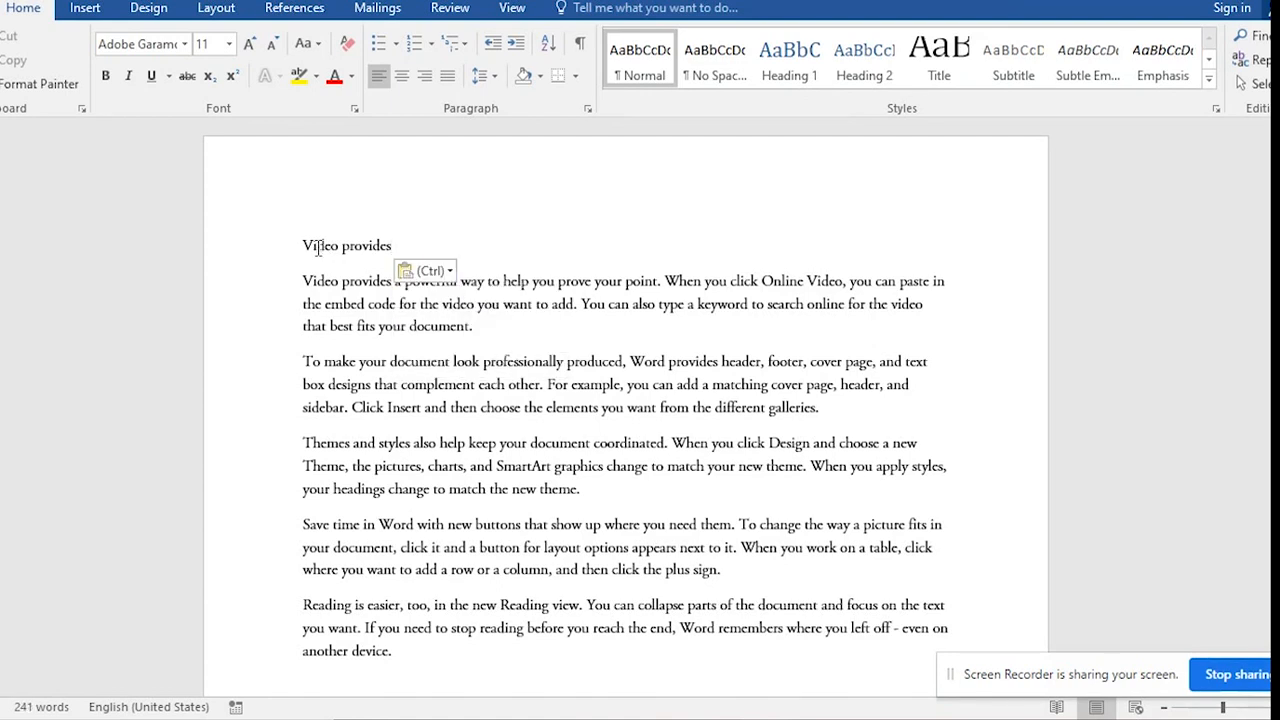
- Make the "Video provides" heading line bold and add a colon at its end
{"action": "triple_click", "coordinate": [318, 248]}
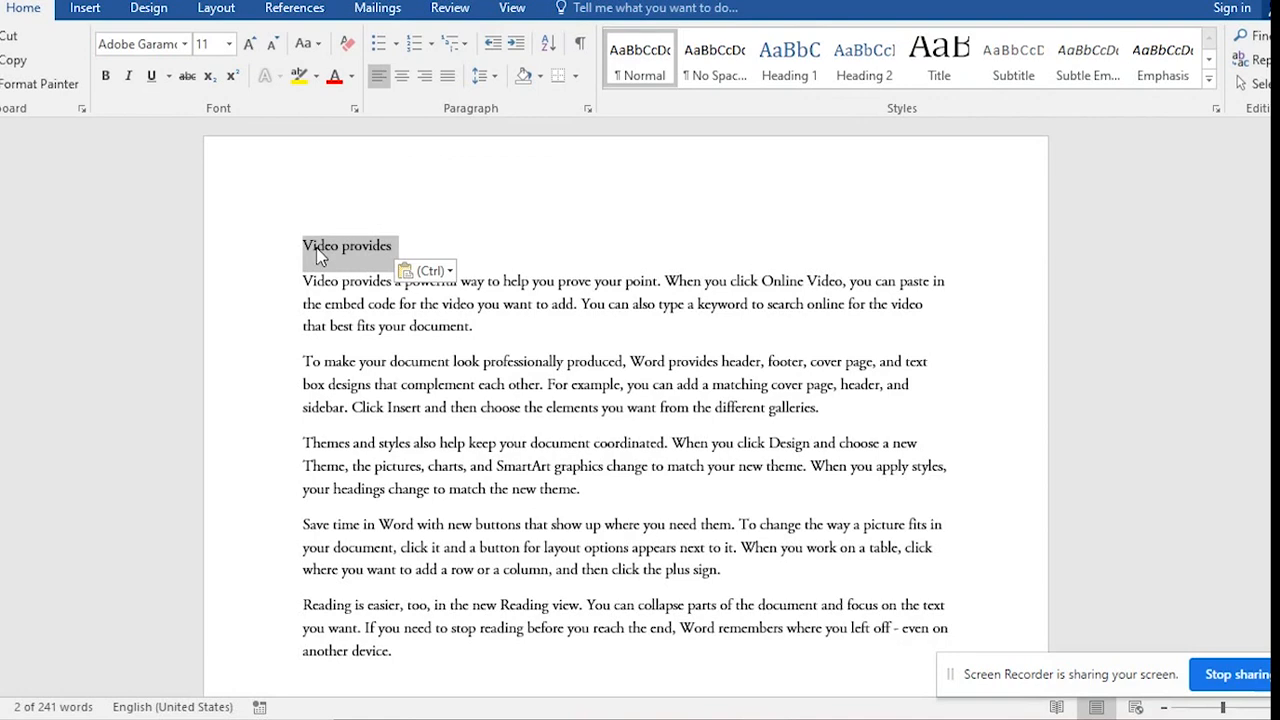
{"action": "key", "text": "ctrl+b"}
{"action": "key", "text": "End"}
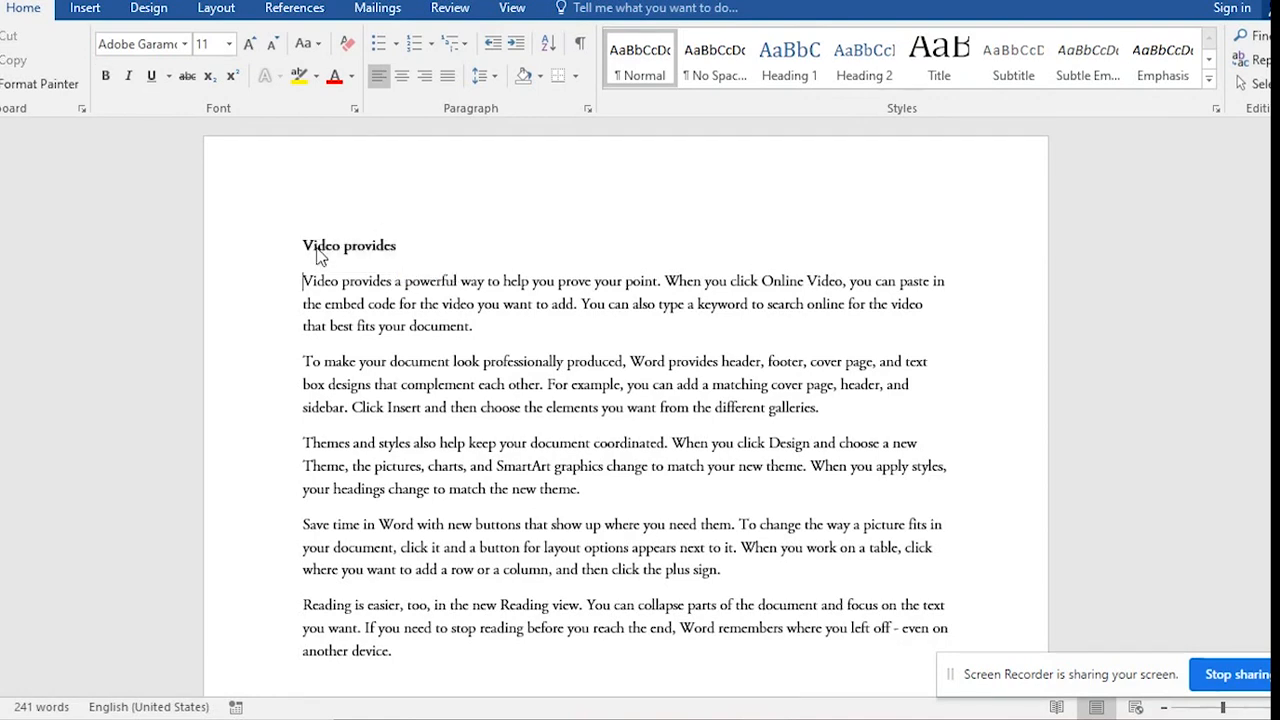
{"action": "type", "text": ":"}
- Select the whole "Video provides :" heading line and set its font size to 24
{"action": "key", "text": "shift+Left"}
{"action": "key", "text": "shift+Left"}
{"action": "key", "text": "shift+Left"}
{"action": "key", "text": "shift+Left"}
{"action": "key", "text": "shift+Left"}
{"action": "key", "text": "shift+Left"}
{"action": "key", "text": "shift+Left"}
{"action": "key", "text": "shift+Left"}
{"action": "key", "text": "shift+Left"}
{"action": "key", "text": "shift+Left"}
{"action": "key", "text": "shift+Left"}
{"action": "key", "text": "shift+Left"}
{"action": "key", "text": "shift+Left"}
{"action": "key", "text": "shift+Left"}
{"action": "key", "text": "shift+Left"}
{"action": "key", "text": "shift+Left"}
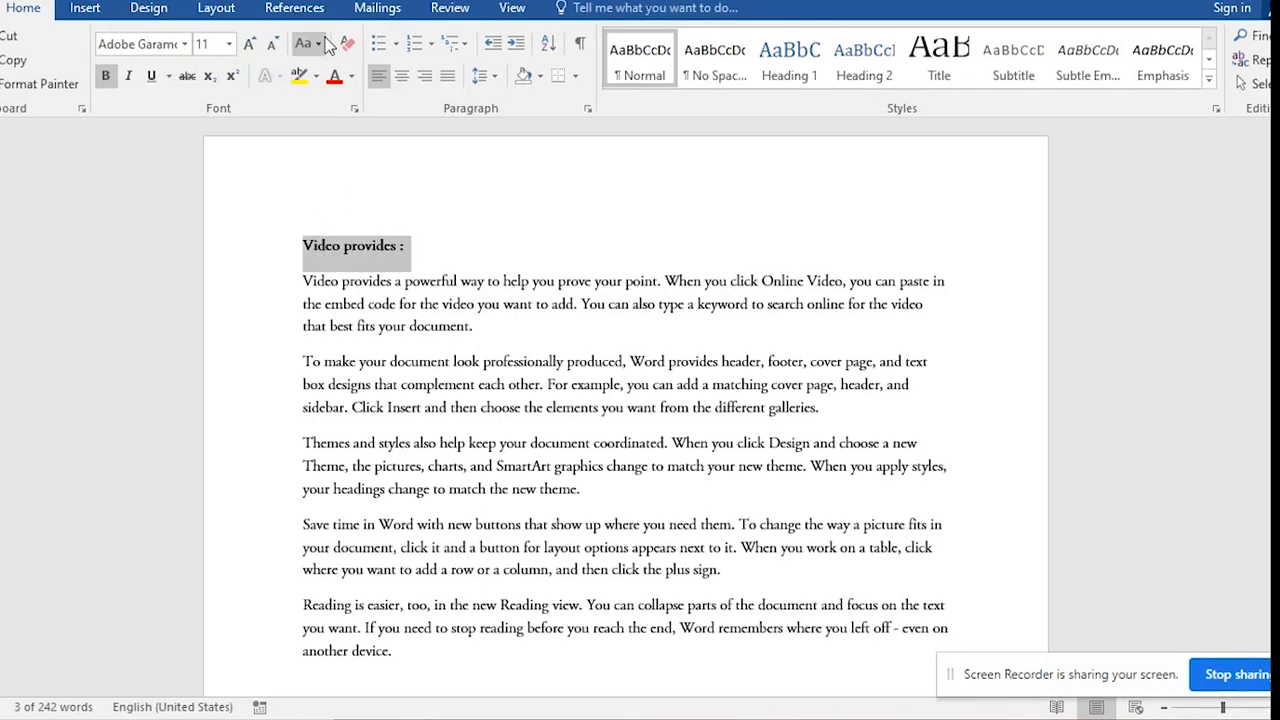
{"action": "left_click", "coordinate": [229, 44]}
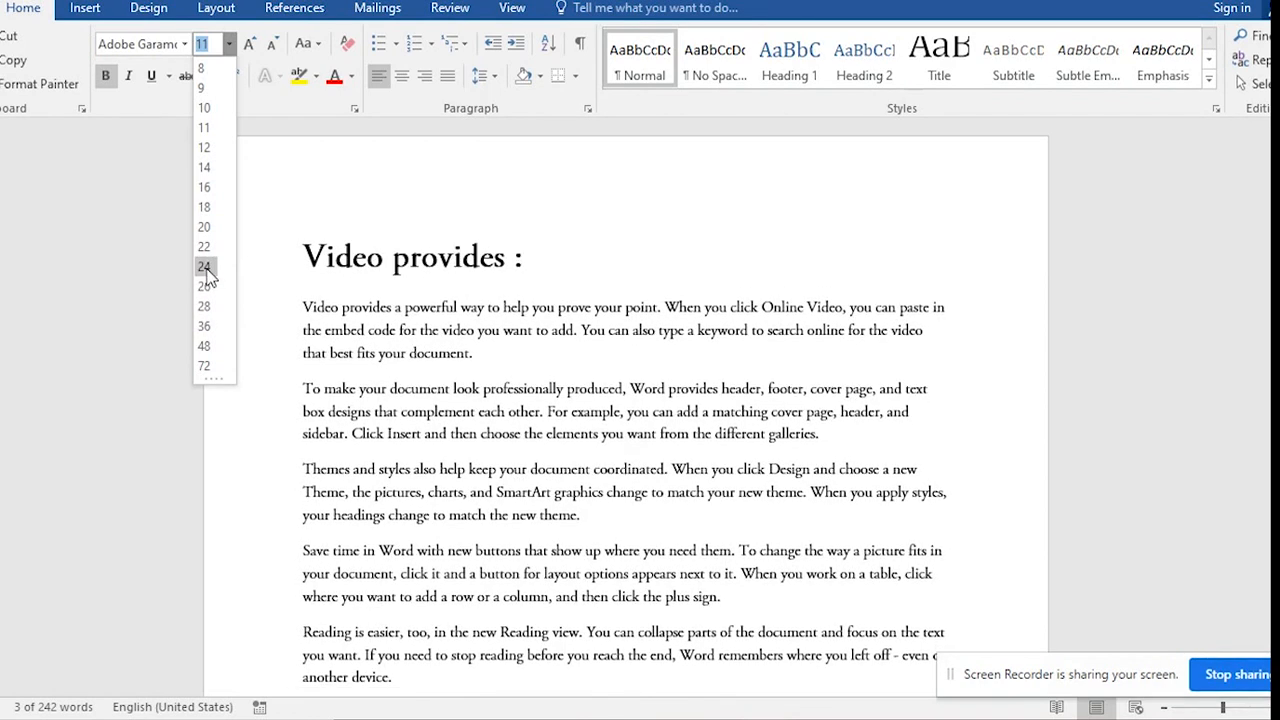
{"action": "left_click", "coordinate": [204, 267]}
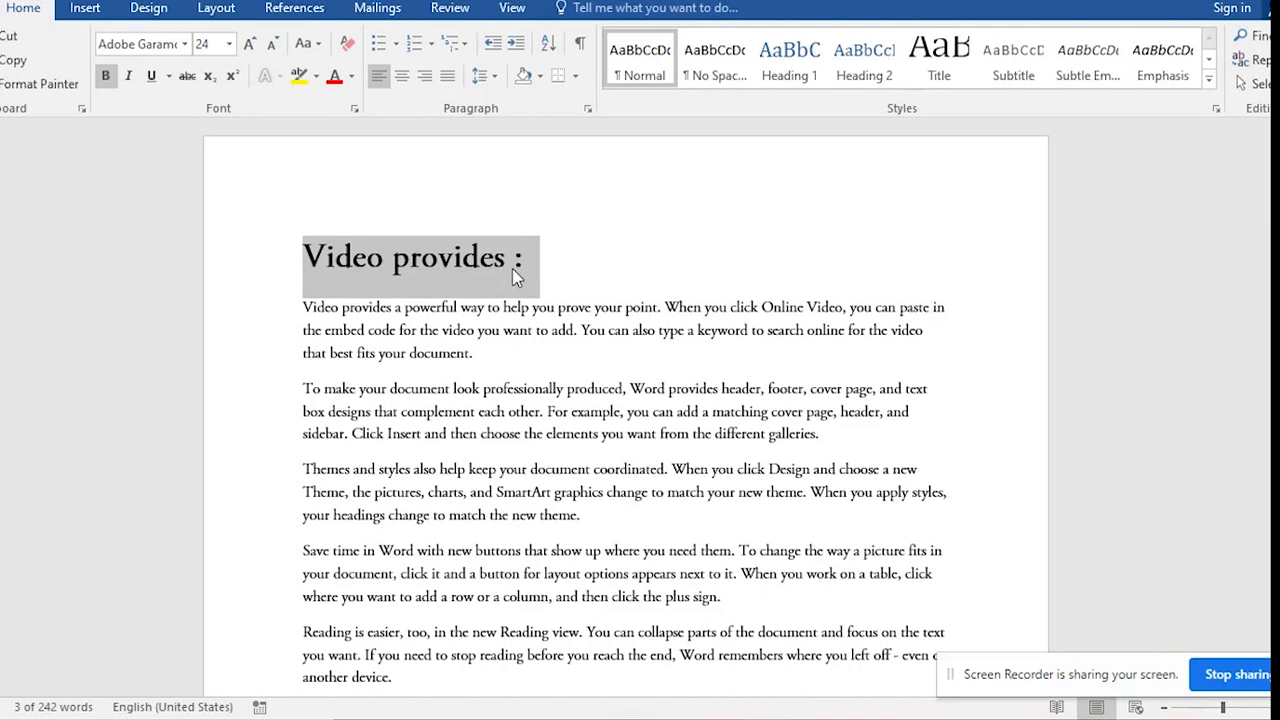
{"action": "key", "text": "alt+Tab"}
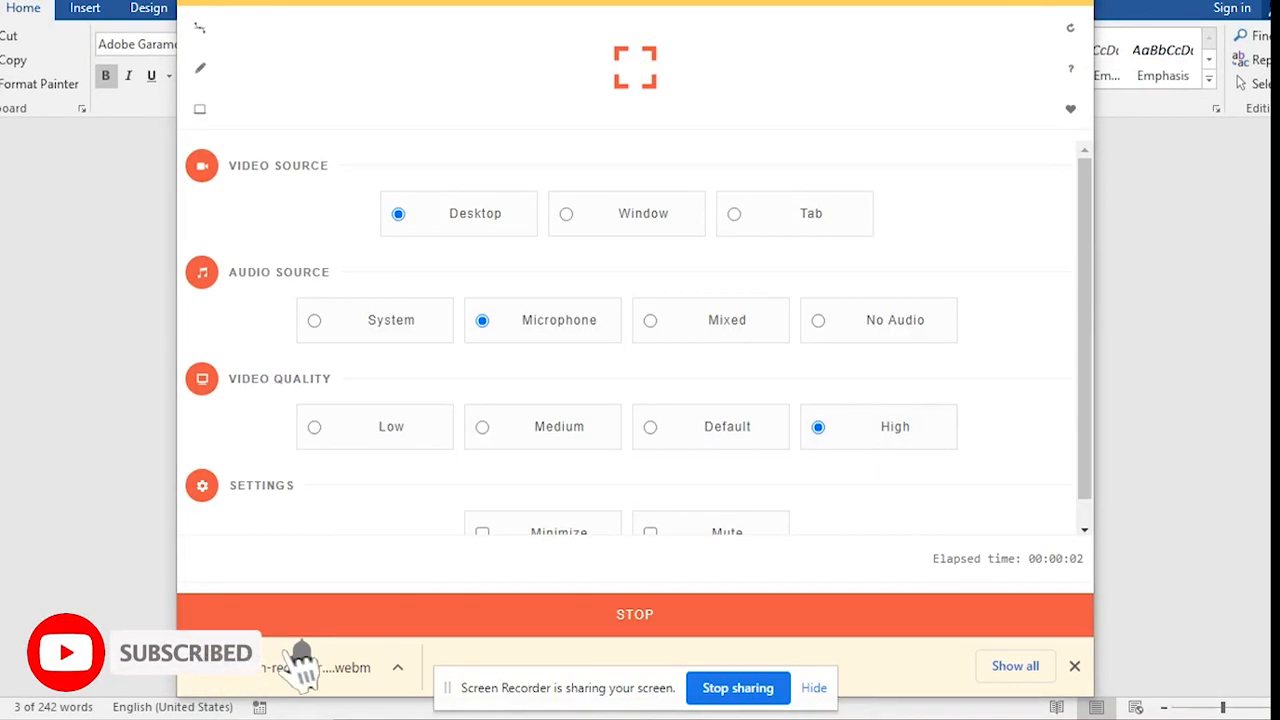
{"action": "key", "text": "alt+Tab"}
- Grow the "Video provides :" heading's font by two increments to 28 and shrink it by one to 26
{"action": "left_click", "coordinate": [510, 262]}
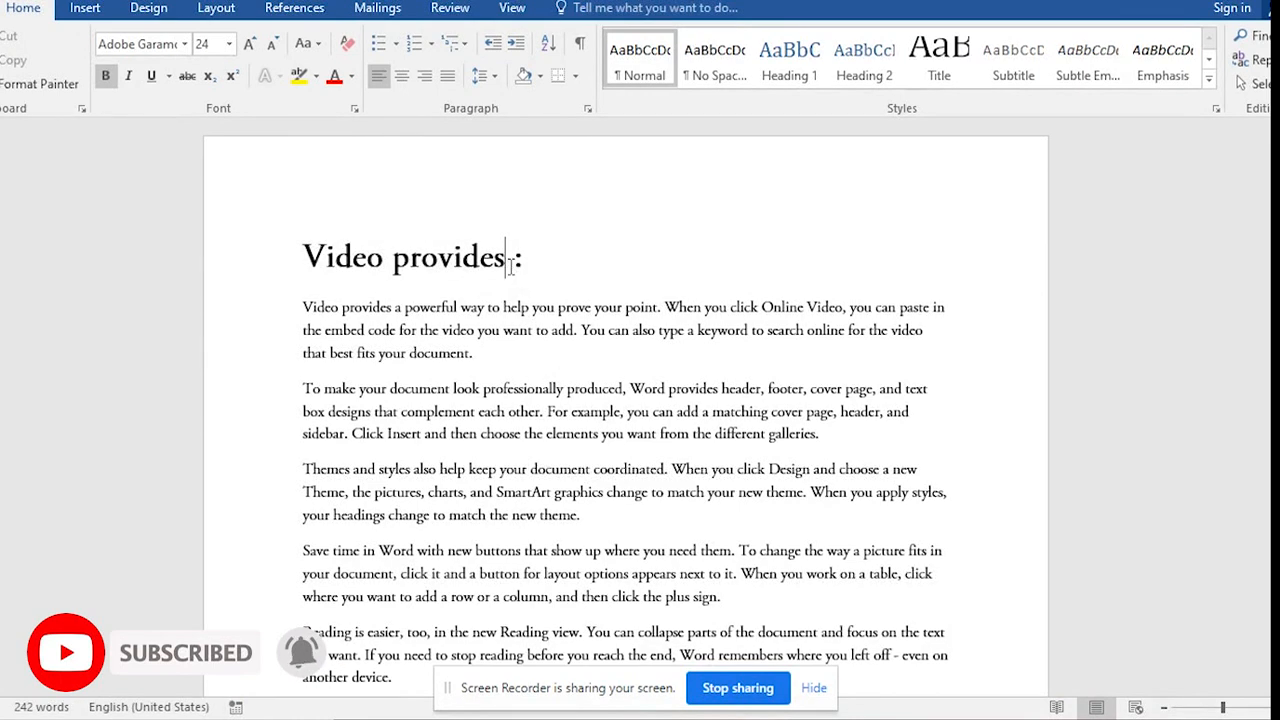
{"action": "left_click_drag", "start_coordinate": [538, 265], "coordinate": [290, 265]}
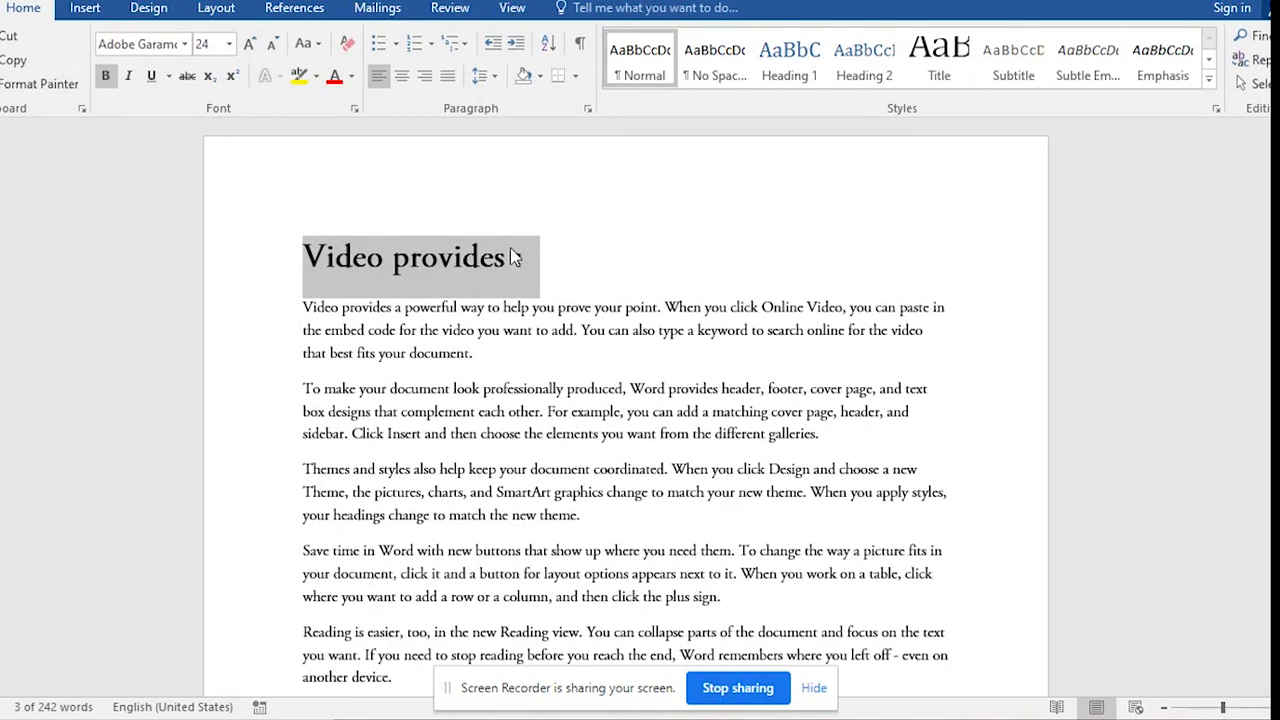
{"action": "left_click", "coordinate": [255, 44]}
{"action": "left_click", "coordinate": [255, 44]}
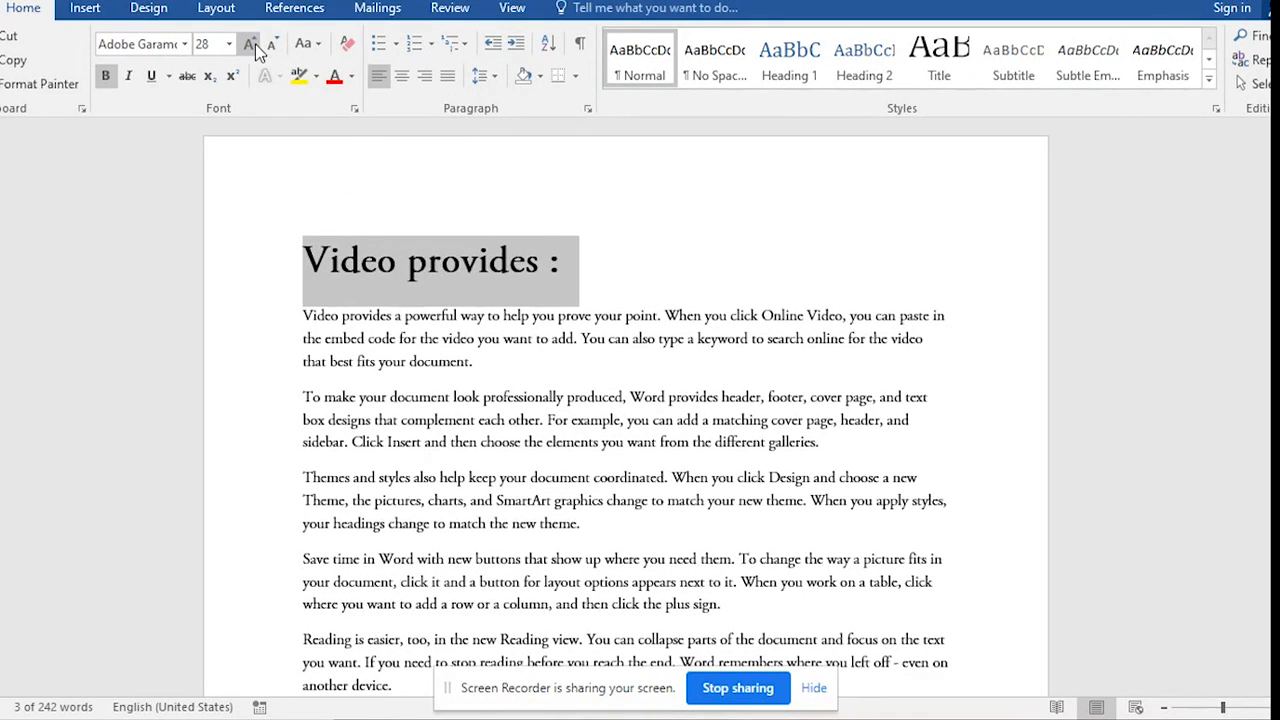
{"action": "left_click", "coordinate": [271, 44]}
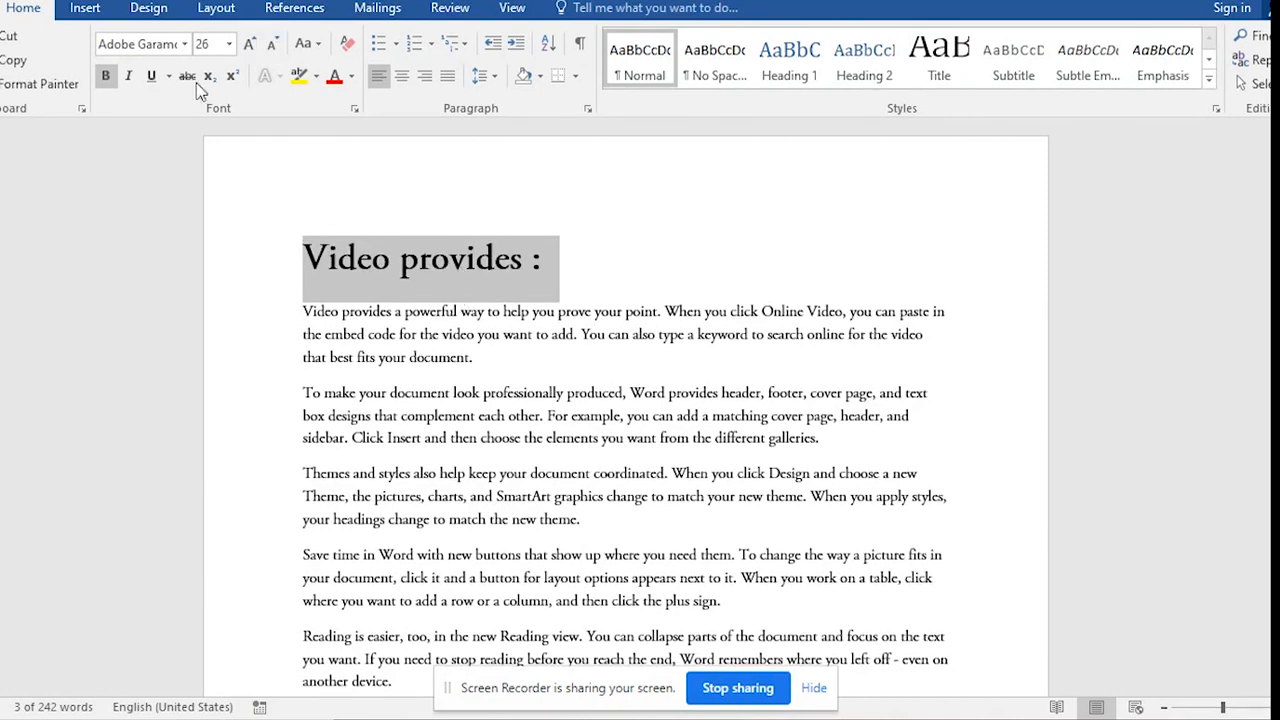
- Change the heading's font to the theme body font Calibri and deselect the heading
{"action": "left_click", "coordinate": [190, 47]}
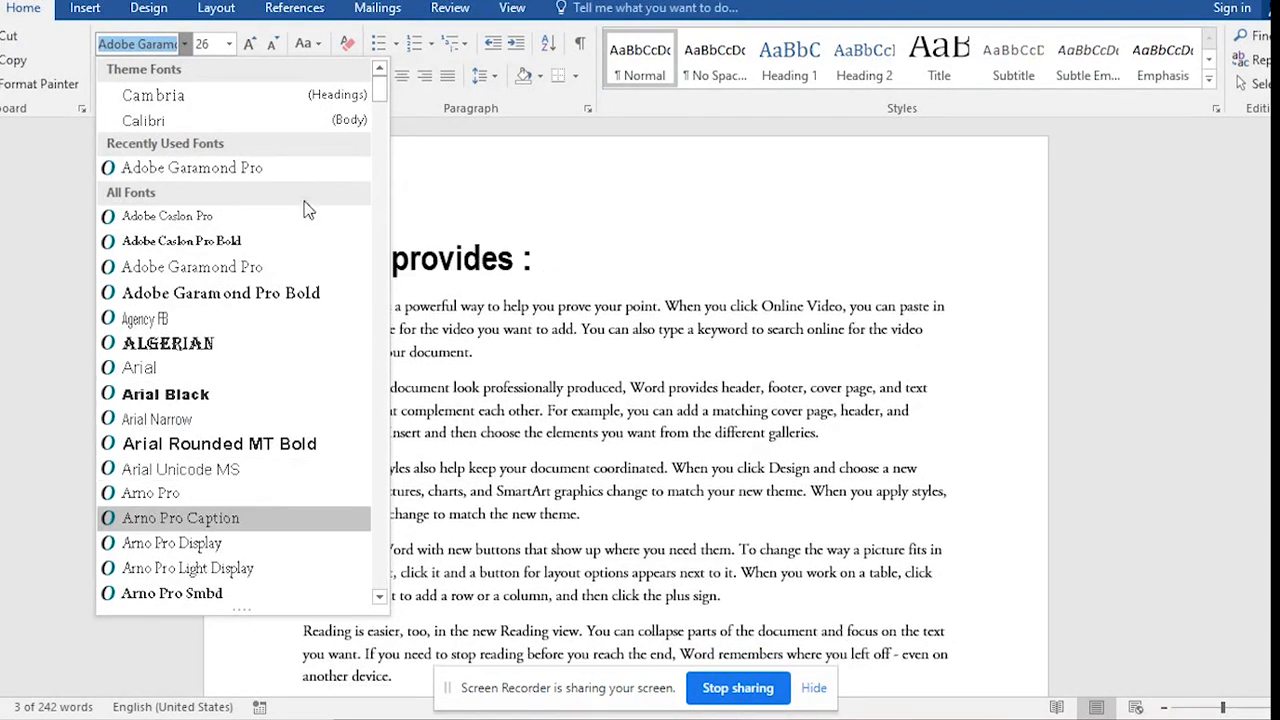
{"action": "left_click", "coordinate": [284, 122]}
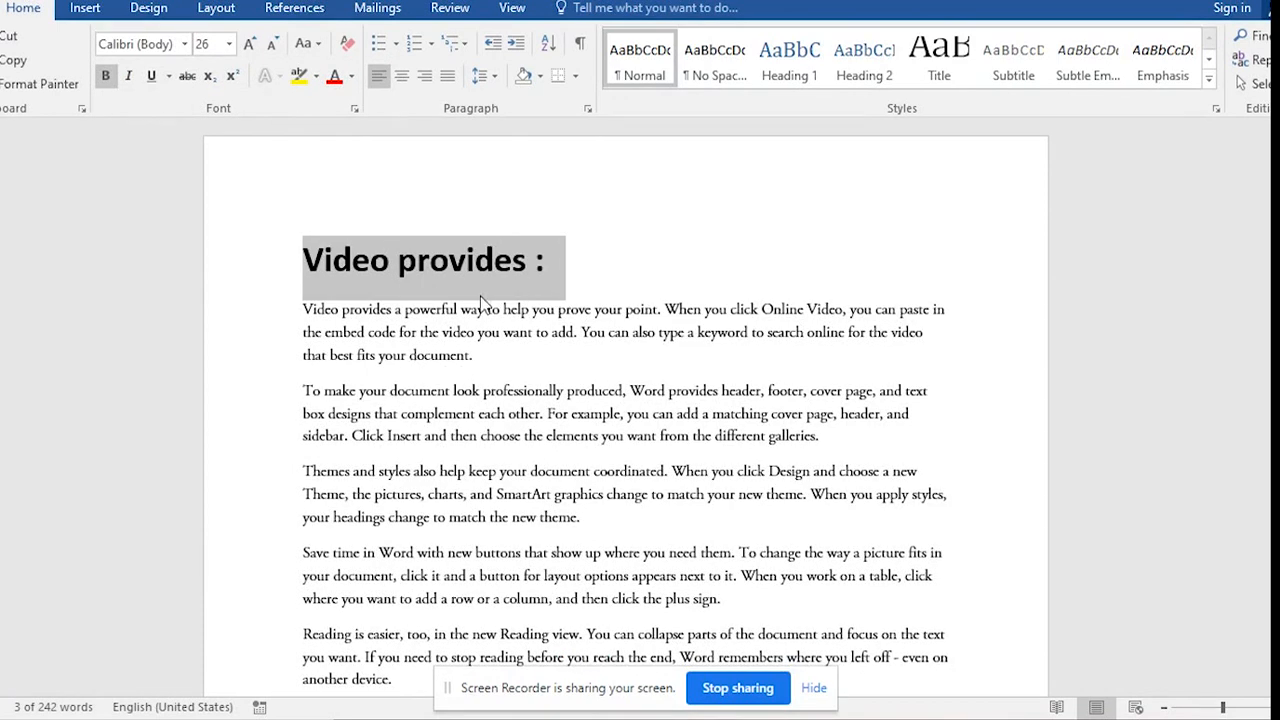
{"action": "left_click", "coordinate": [563, 268]}
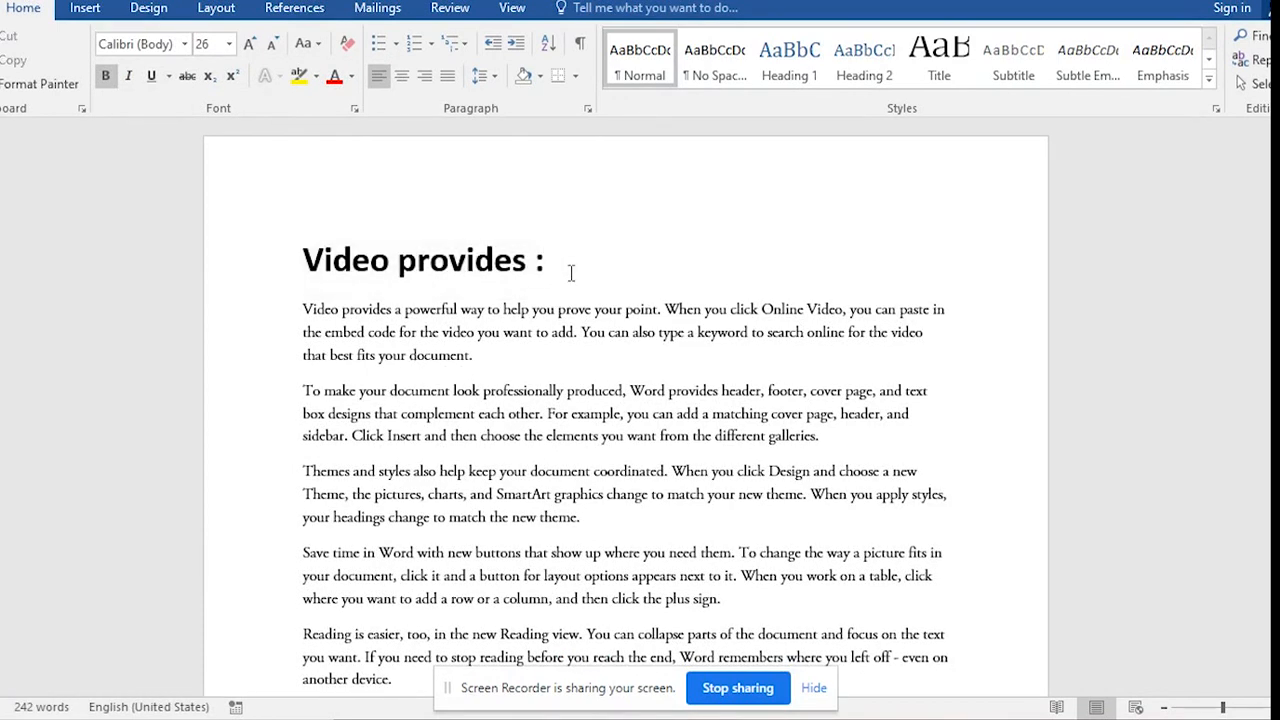
{"action": "key", "text": "Down"}
{"action": "key", "text": "Up"}
{"action": "key", "text": "Right"}
{"action": "key", "text": "Right"}
{"action": "key", "text": "Right"}
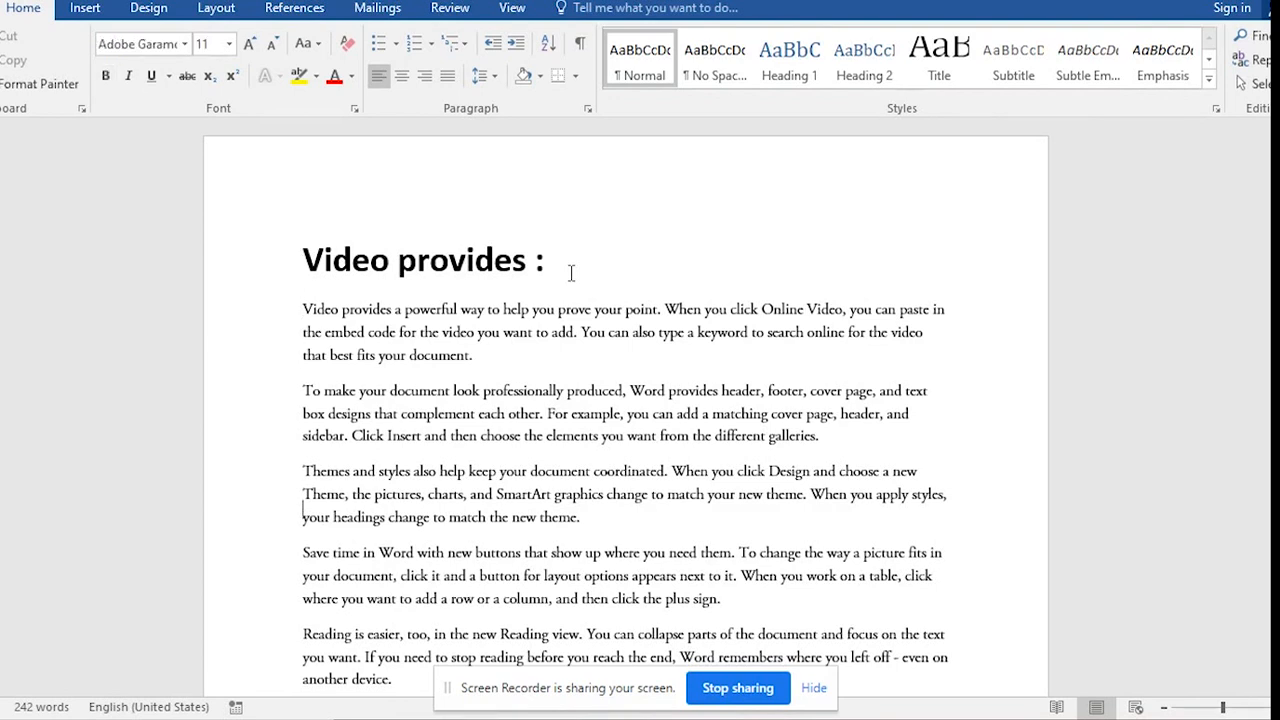
{"action": "key", "text": "Down"}
{"action": "key", "text": "Down"}
{"action": "key", "text": "Down"}
{"action": "key", "text": "Down"}
{"action": "key", "text": "Down"}
{"action": "key", "text": "Down"}
{"action": "key", "text": "Down"}
{"action": "key", "text": "Up"}
{"action": "key", "text": "Up"}
{"action": "key", "text": "Up"}
{"action": "key", "text": "Up"}
{"action": "key", "text": "Up"}
{"action": "key", "text": "Up"}
{"action": "key", "text": "Up"}
{"action": "key", "text": "Up"}
{"action": "key", "text": "Up"}
{"action": "key", "text": "Up"}
{"action": "key", "text": "Up"}
{"action": "key", "text": "Down"}
{"action": "key", "text": "Up"}
{"action": "key", "text": "Up"}
{"action": "key", "text": "Down"}
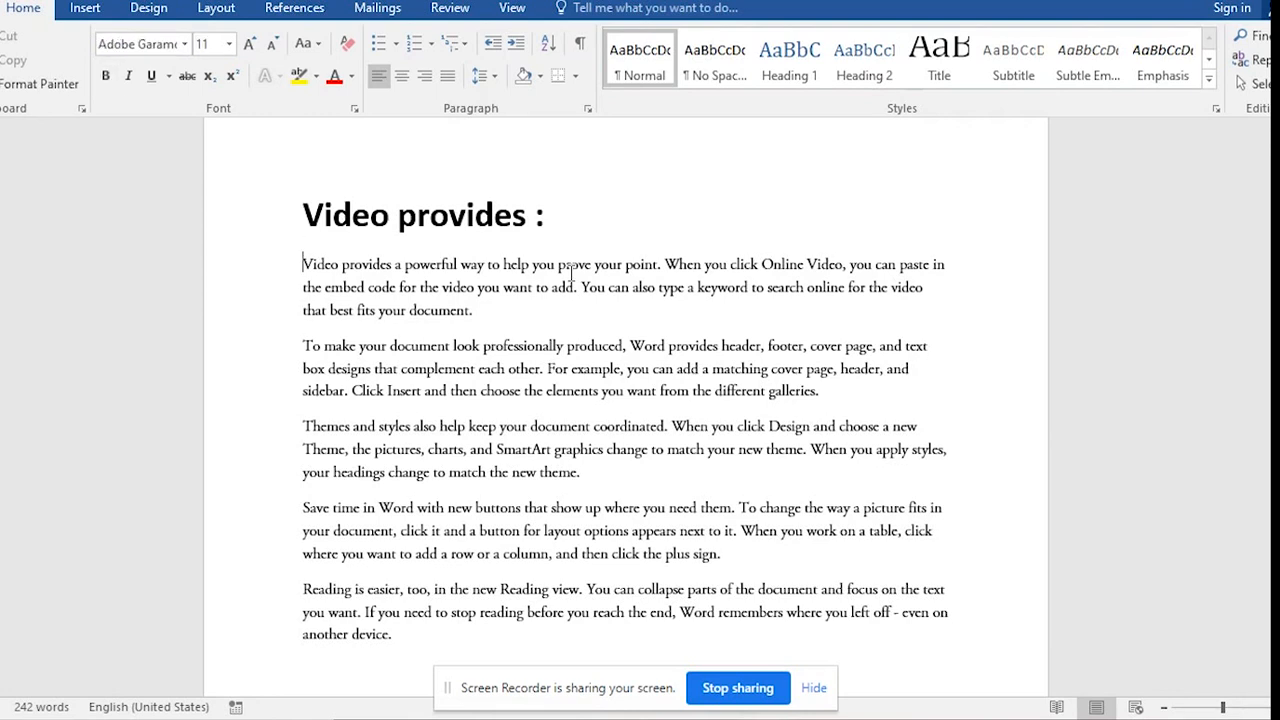
- Select all five body paragraphs below the "Video provides :" heading
{"action": "key", "text": "shift+Down"}
{"action": "key", "text": "shift+Down"}
{"action": "key", "text": "shift+Down"}
{"action": "key", "text": "shift+Down"}
{"action": "key", "text": "shift+Down"}
{"action": "key", "text": "shift+Down"}
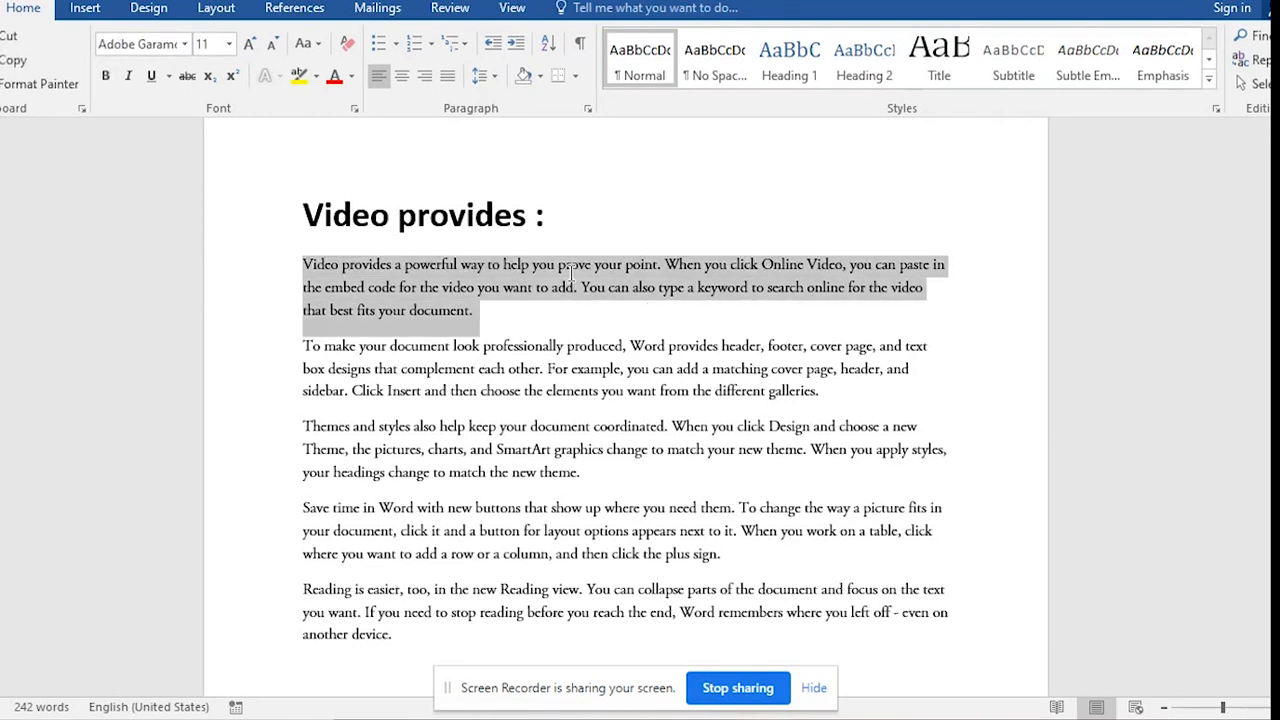
{"action": "key", "text": "shift+Down"}
{"action": "key", "text": "shift+Down"}
{"action": "key", "text": "shift+Down"}
{"action": "key", "text": "shift+Down"}
{"action": "key", "text": "shift+Down"}
{"action": "key", "text": "shift+Down"}
{"action": "key", "text": "shift+Down"}
{"action": "key", "text": "shift+Down"}
{"action": "key", "text": "shift+Down"}
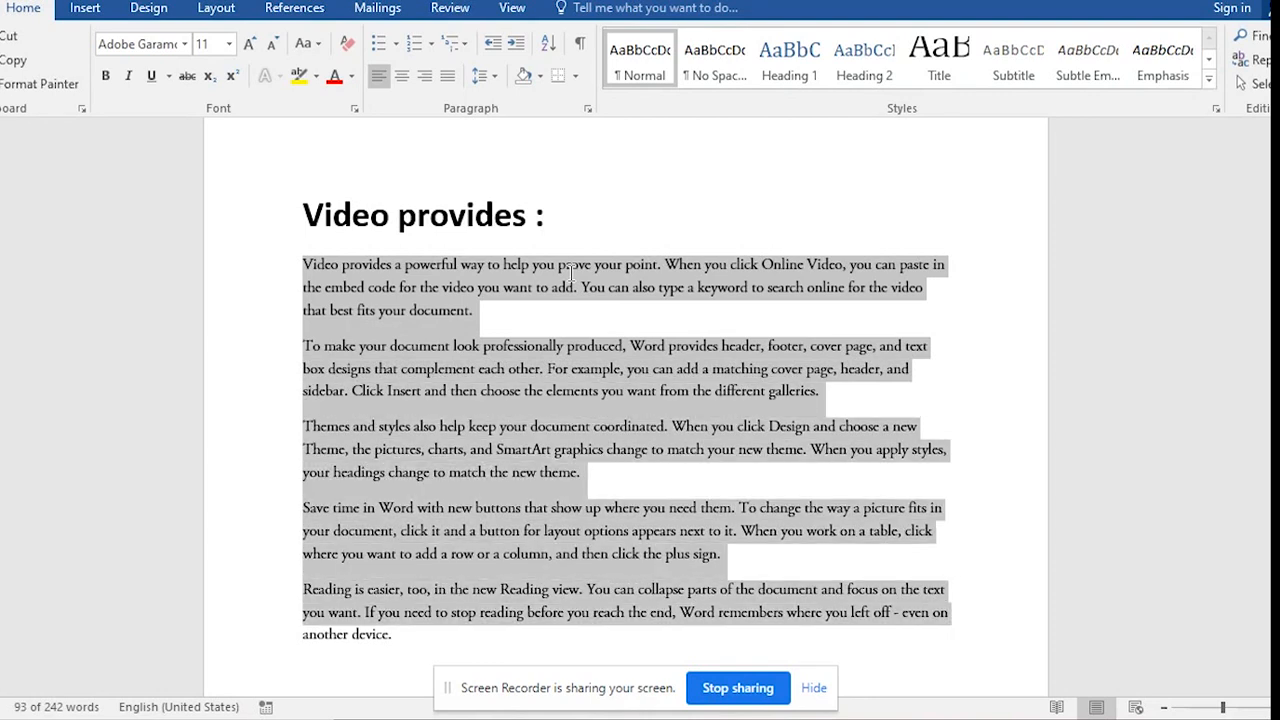
- Try bold, italic and underline in turn on the selected body paragraphs, switching each effect off again
{"action": "left_click", "coordinate": [107, 80]}
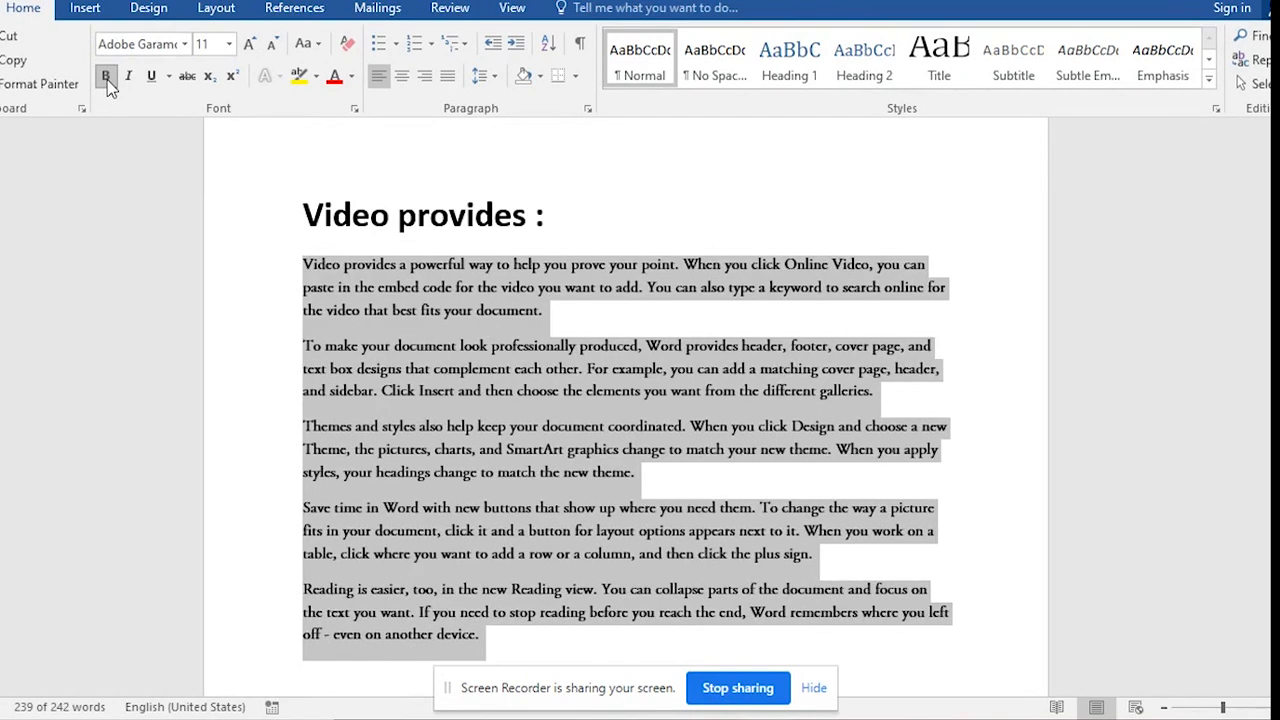
{"action": "left_click", "coordinate": [107, 80]}
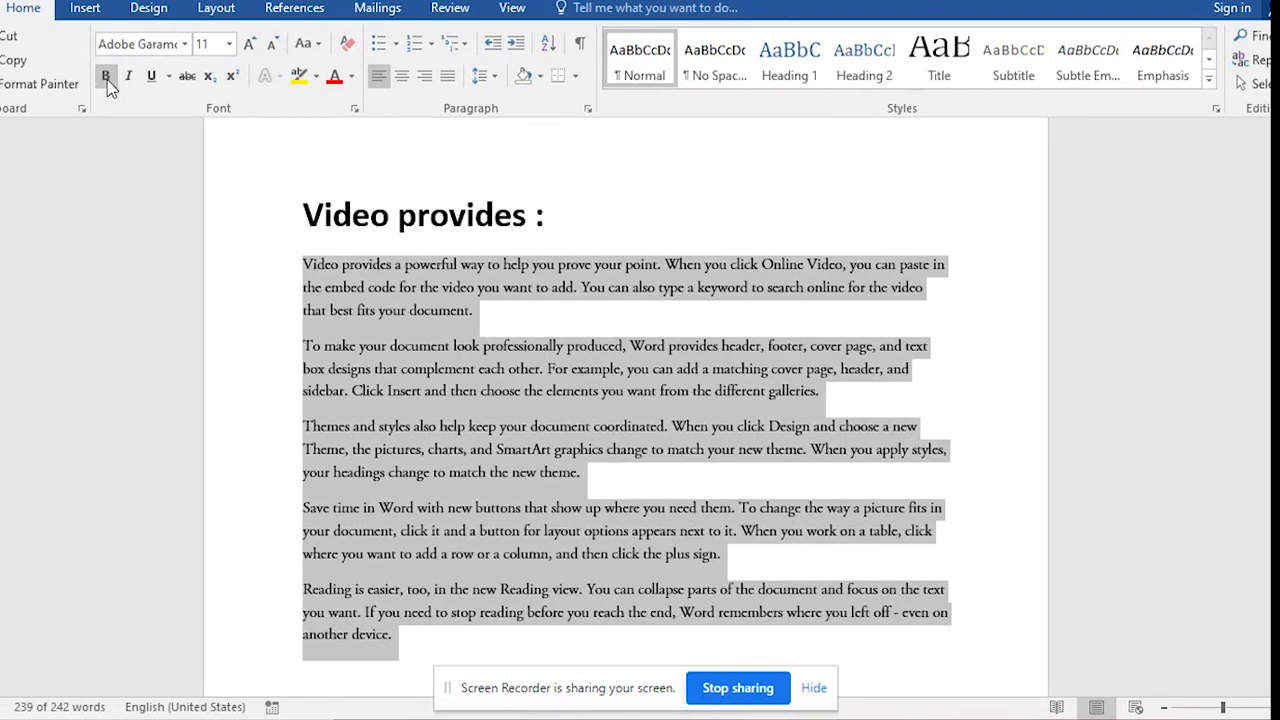
{"action": "left_click", "coordinate": [133, 80]}
{"action": "left_click", "coordinate": [135, 81]}
{"action": "left_click", "coordinate": [153, 78]}
{"action": "left_click", "coordinate": [153, 78]}
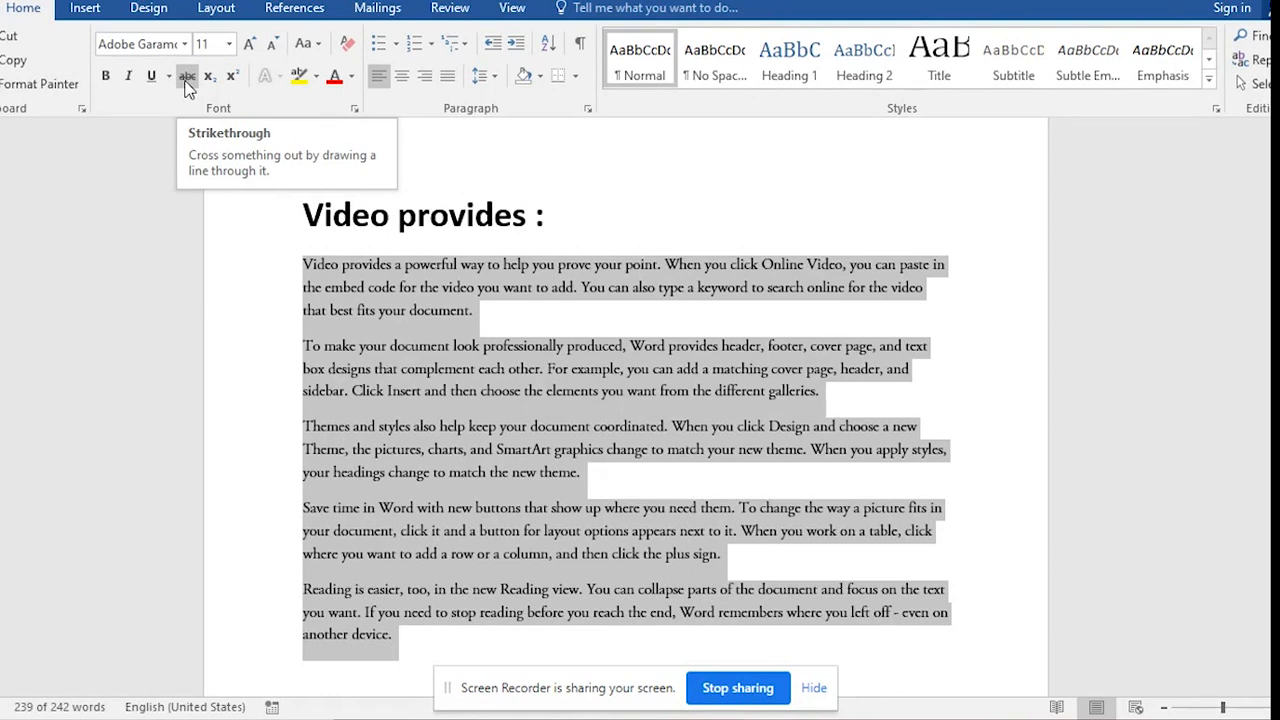
- Try strikethrough on the selected body paragraphs and remove it again
{"action": "left_click", "coordinate": [187, 78]}
{"action": "left_click", "coordinate": [187, 78]}
{"action": "left_click", "coordinate": [187, 78]}
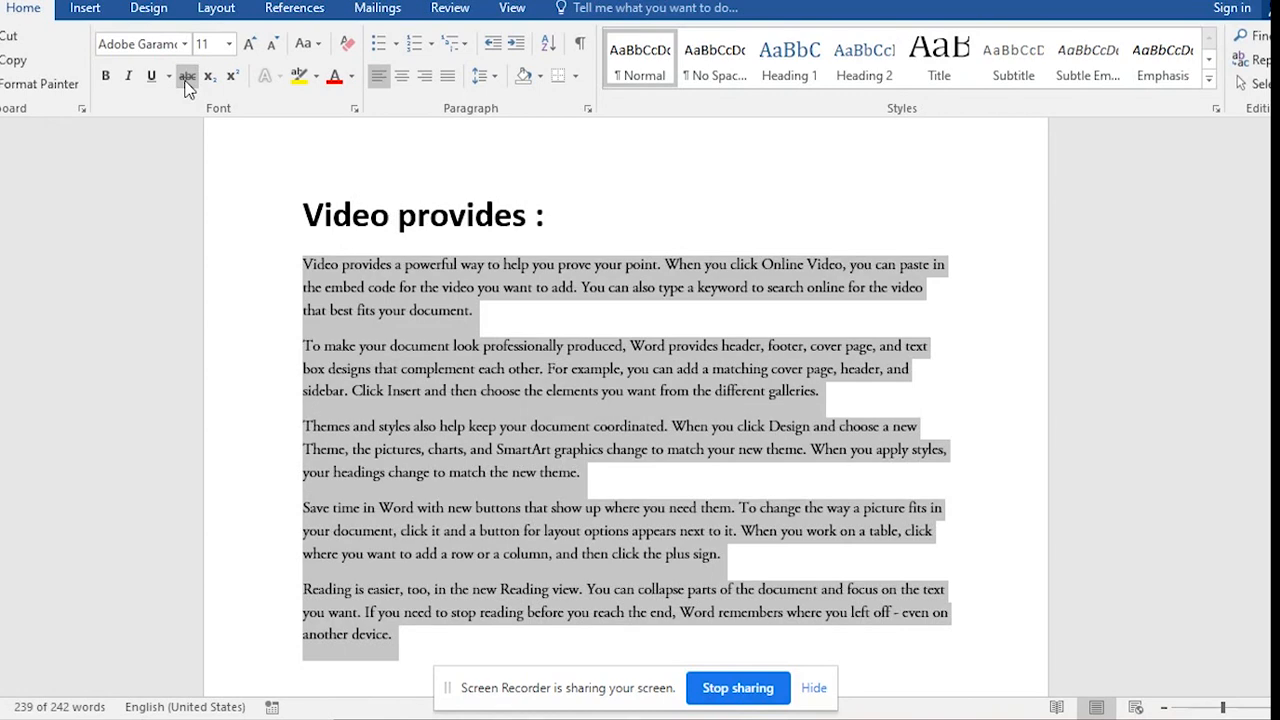
{"action": "left_click", "coordinate": [187, 78]}
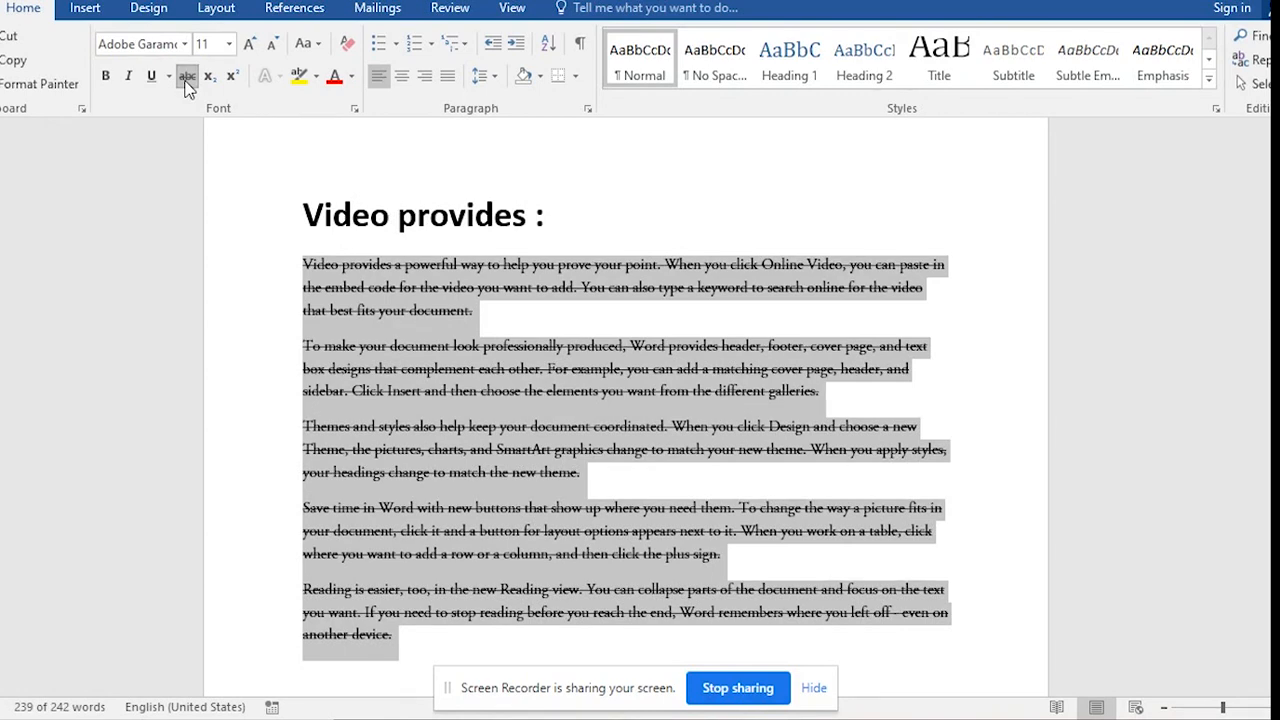
{"action": "left_click", "coordinate": [187, 80]}
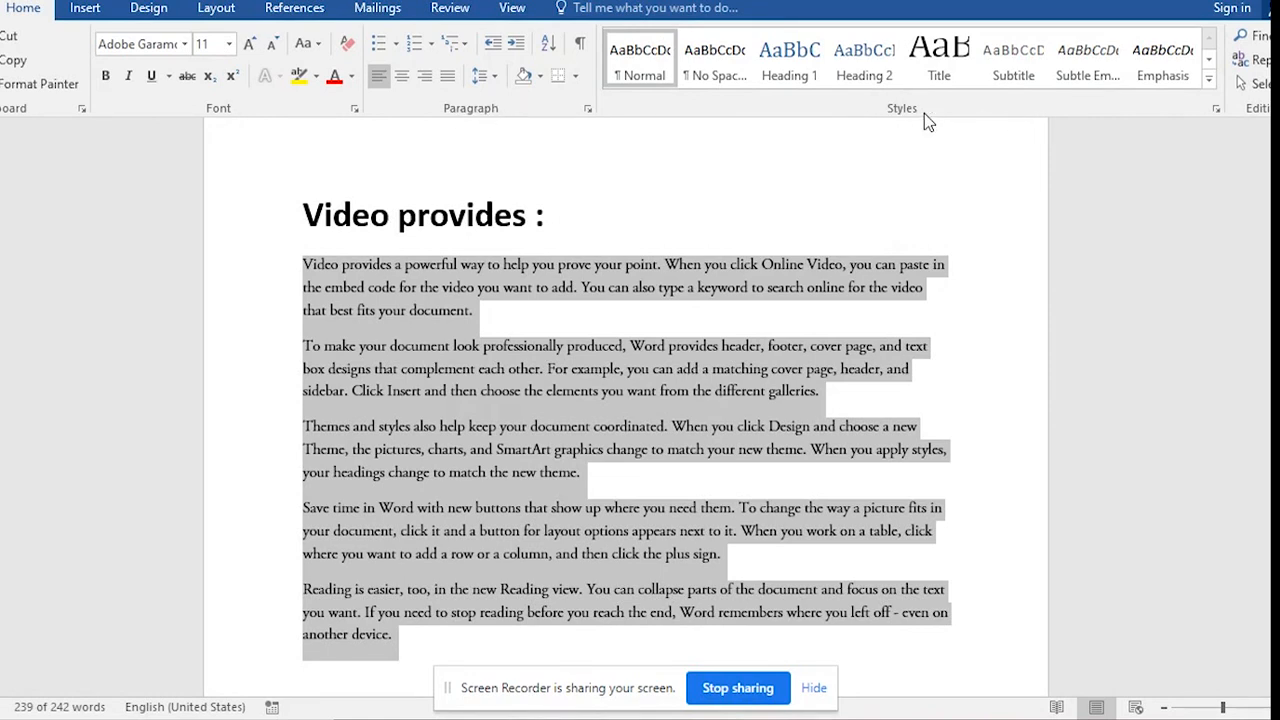
- Try Heading 1 on the body paragraphs, apply the Normal style instead, and test centre alignment before returning them to left alignment
{"action": "left_click", "coordinate": [781, 66]}
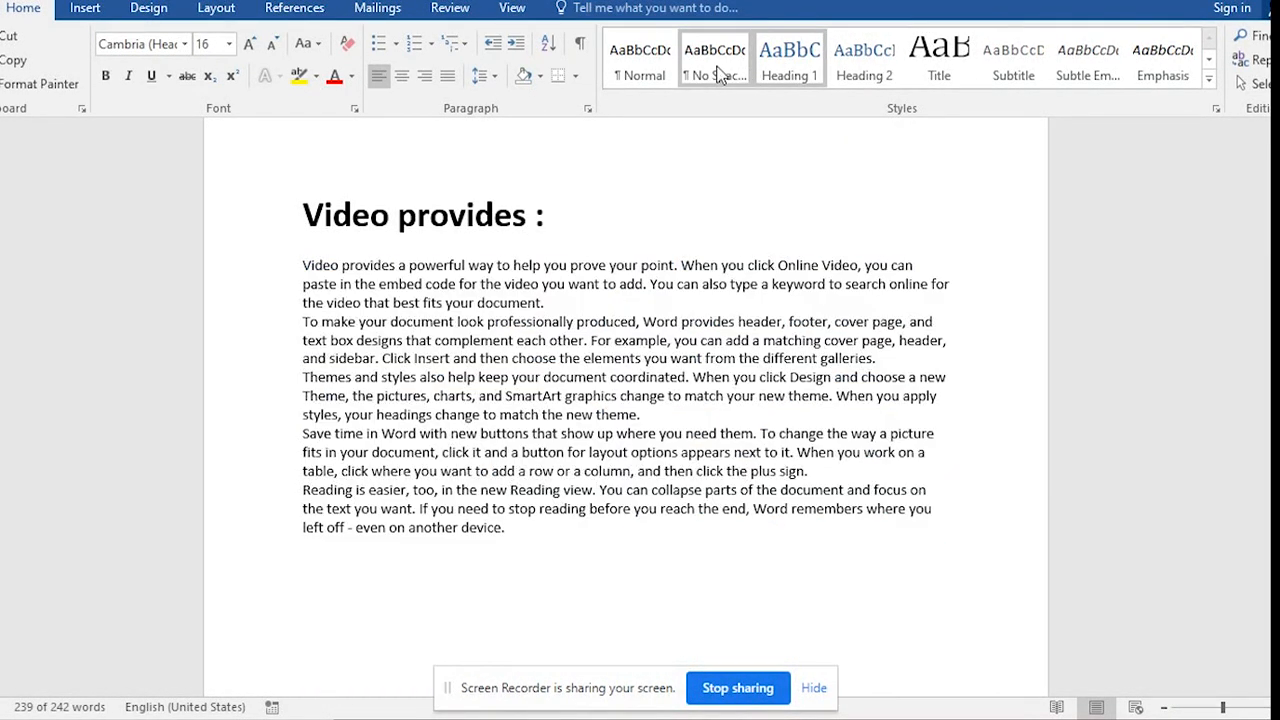
{"action": "left_click", "coordinate": [640, 62]}
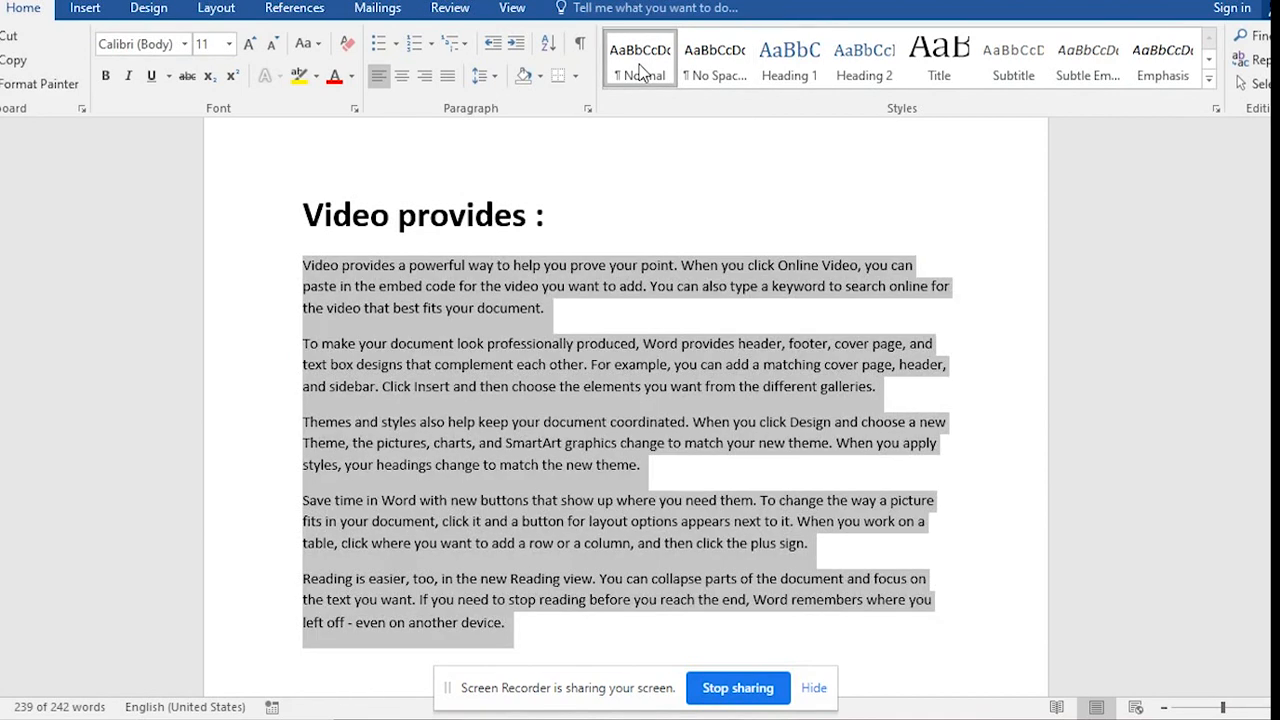
{"action": "left_click", "coordinate": [400, 77]}
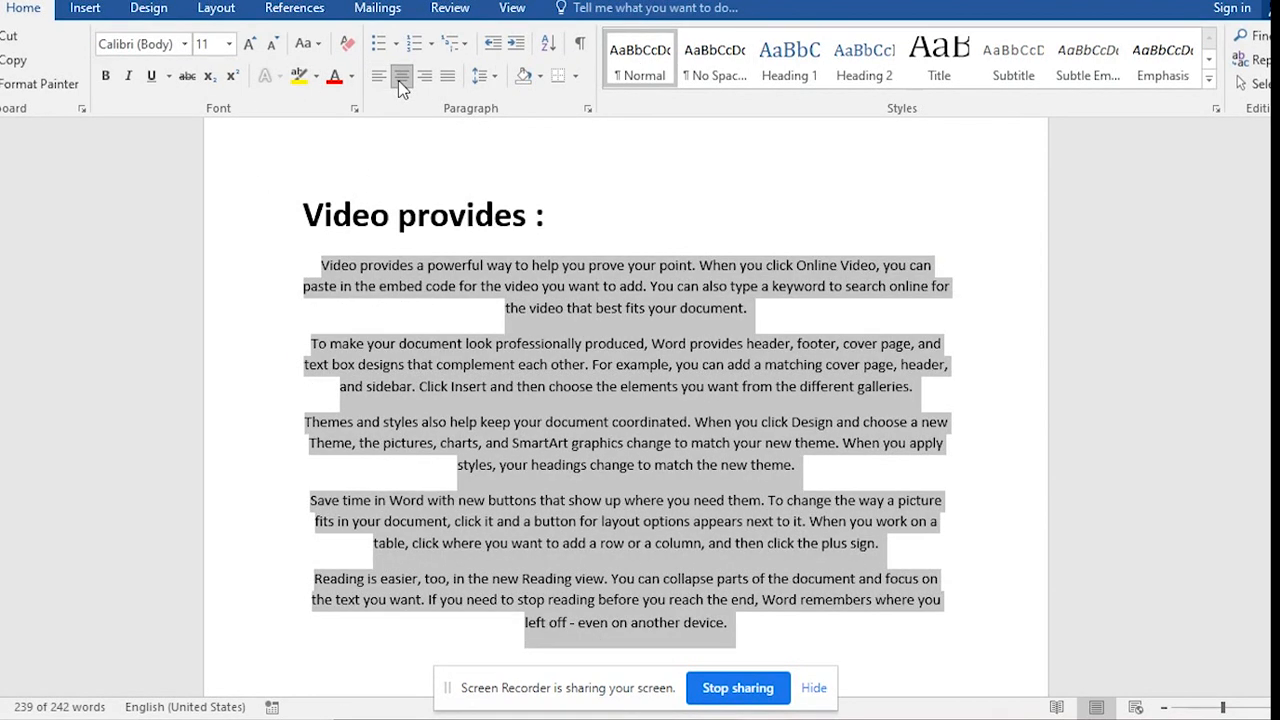
{"action": "left_click", "coordinate": [381, 86]}
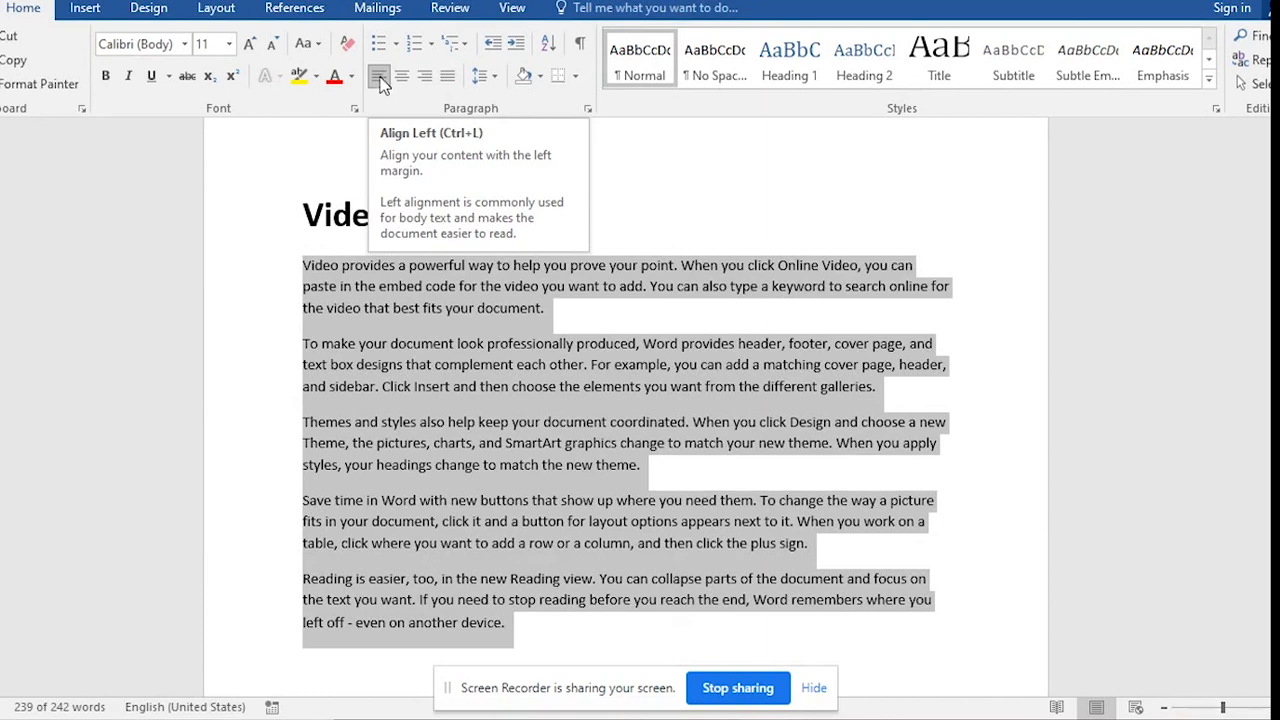
- Preview bullet and number formats for the body paragraphs and apply uppercase Roman numeral numbering (I., II., III.)
{"action": "left_click", "coordinate": [395, 50]}
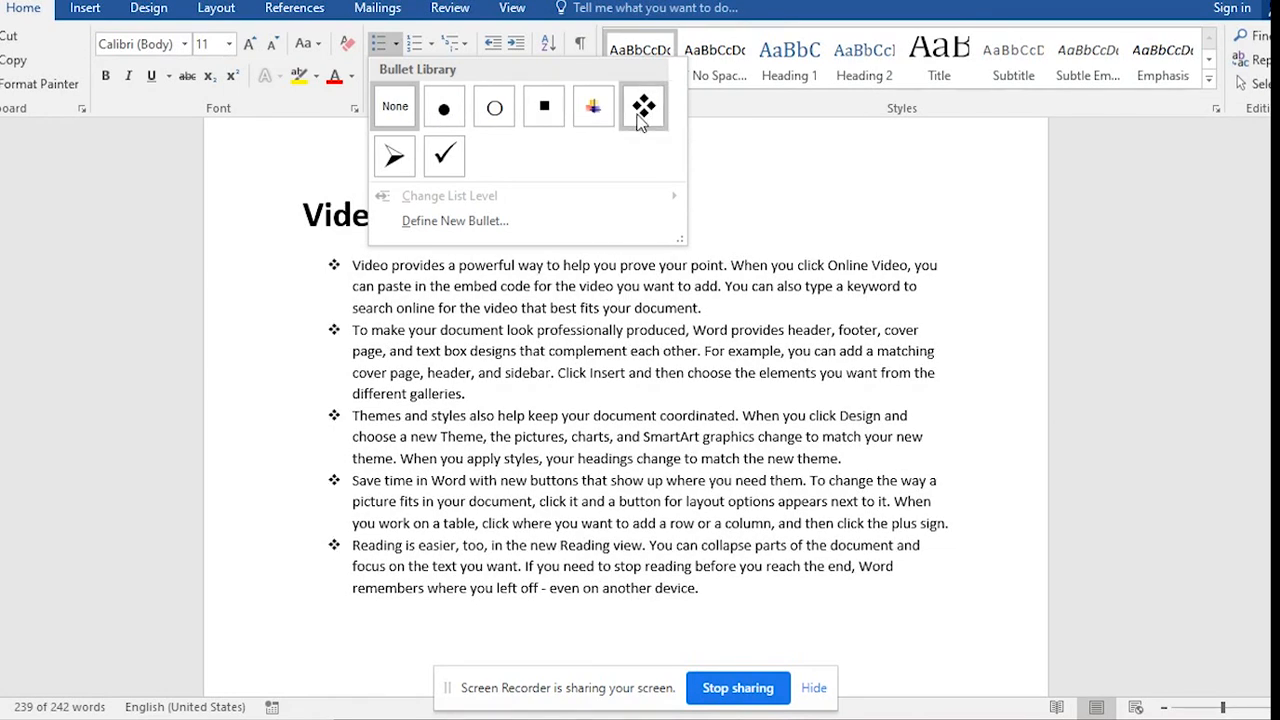
{"action": "left_click", "coordinate": [432, 44]}
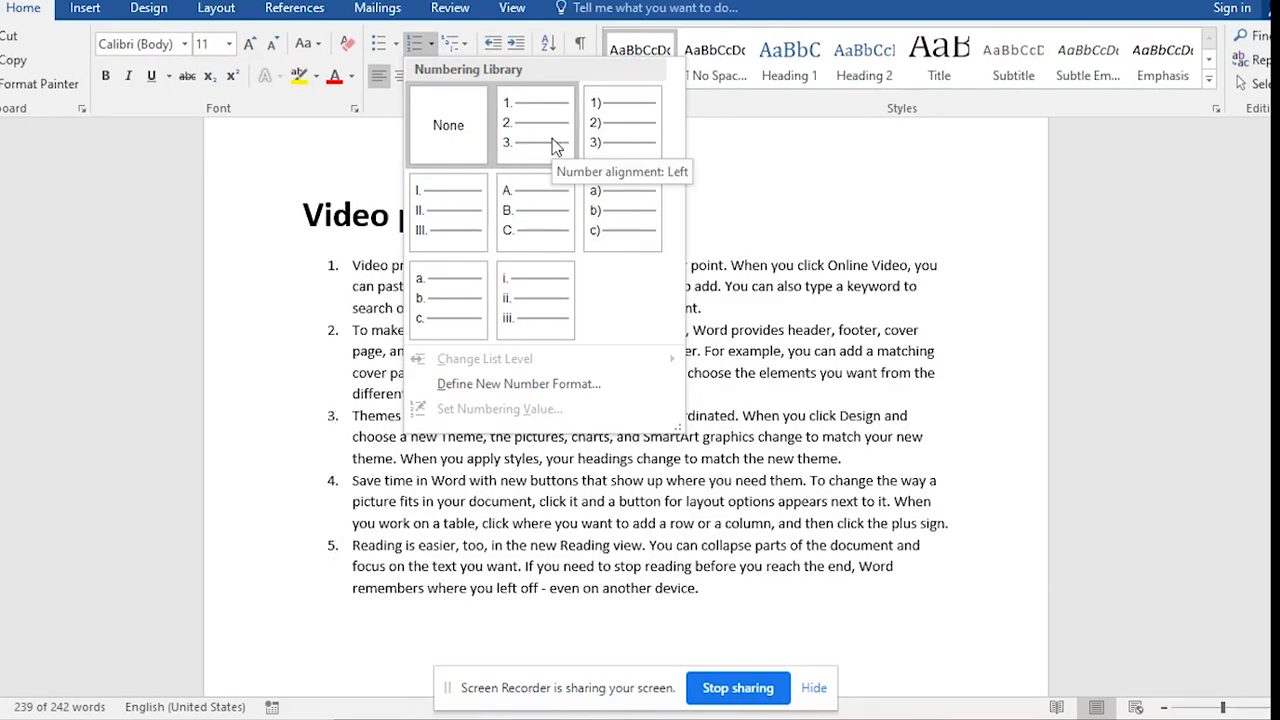
{"action": "left_click", "coordinate": [433, 211]}
{"action": "left_click", "coordinate": [435, 246]}
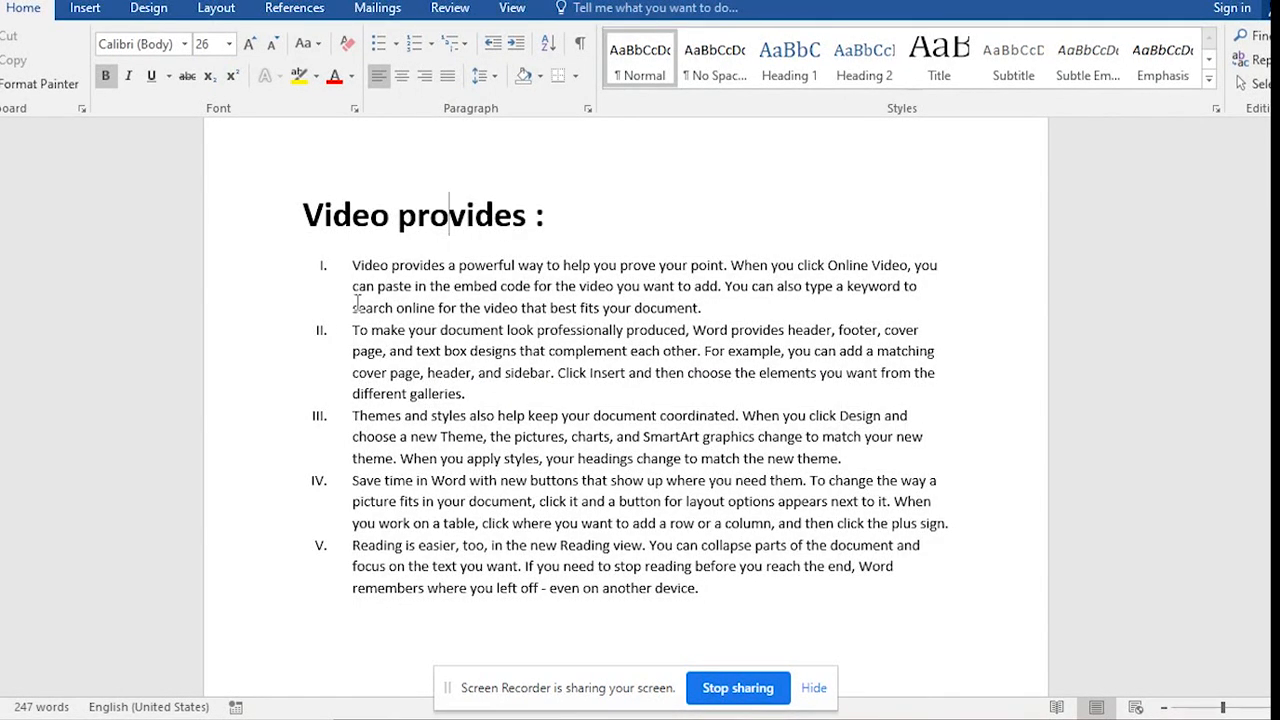
{"action": "left_click_drag", "start_coordinate": [303, 205], "coordinate": [788, 581]}
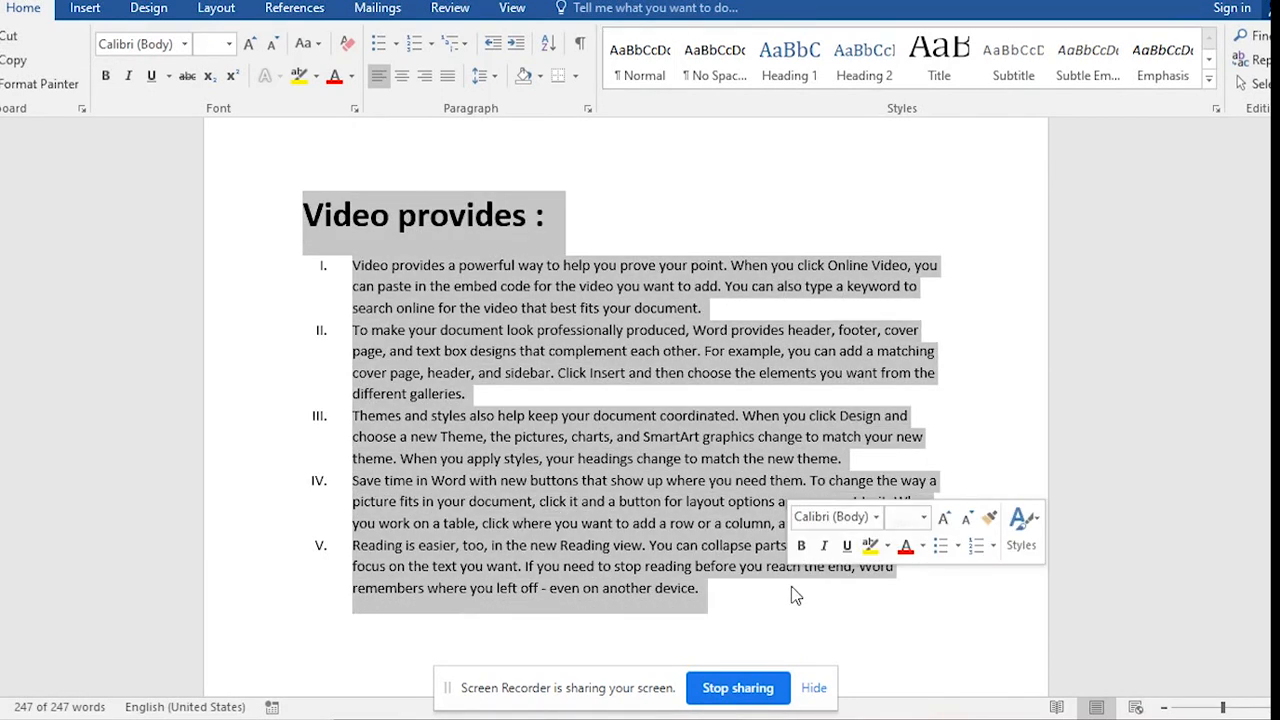
{"action": "left_click", "coordinate": [757, 578]}
{"action": "mouse_move", "coordinate": [304, 200]}
{"action": "left_mouse_down"}
{"action": "mouse_move", "coordinate": [617, 415]}
{"action": "mouse_move", "coordinate": [660, 596]}
{"action": "mouse_move", "coordinate": [729, 606]}
{"action": "mouse_move", "coordinate": [330, 262]}
{"action": "mouse_move", "coordinate": [310, 215]}
{"action": "left_mouse_up"}
{"action": "left_click", "coordinate": [574, 206]}
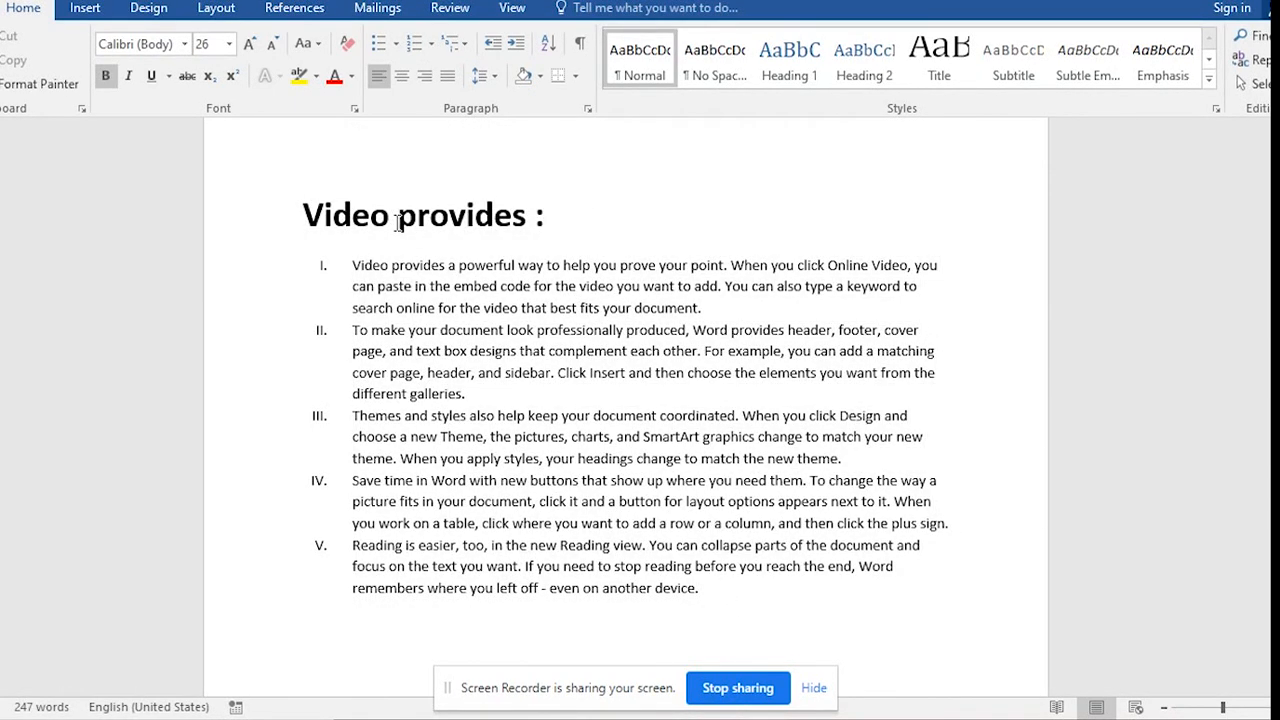
- Select all five numbered paragraphs and justify them, comparing the result with left alignment before keeping the justified layout
{"action": "scroll", "coordinate": [560, 130], "scroll_direction": "up", "scroll_amount": 1}
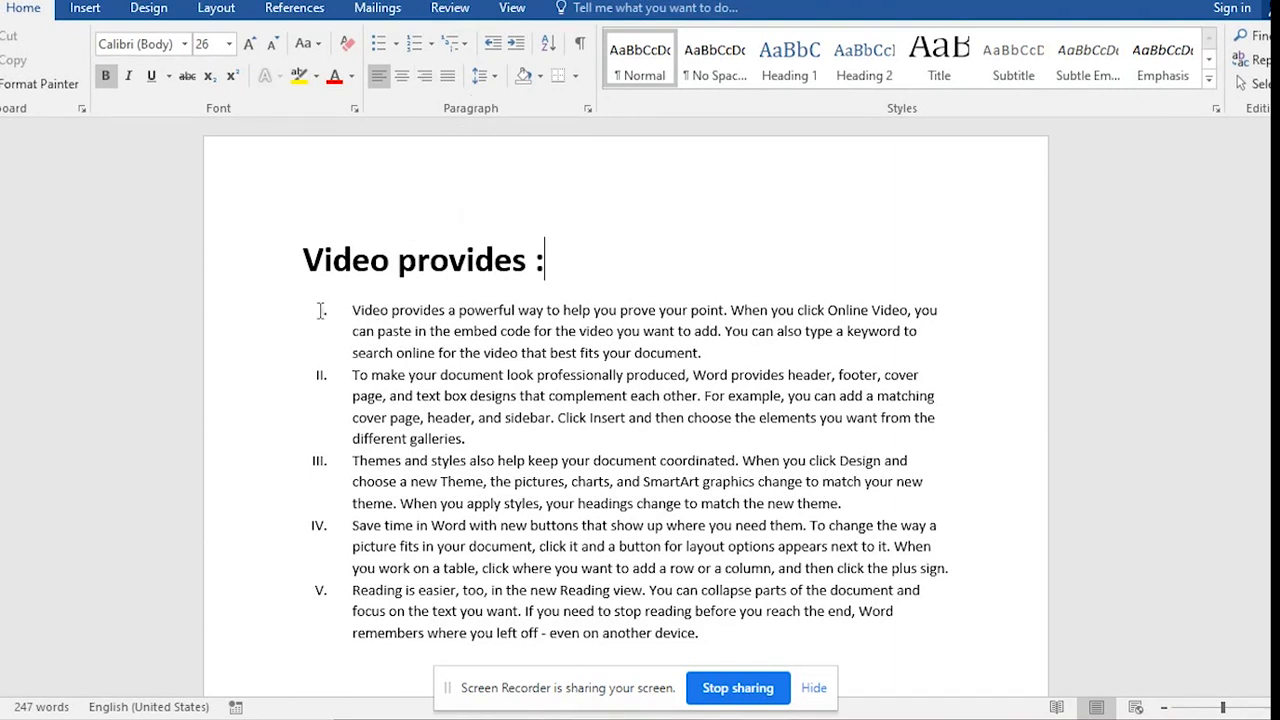
{"action": "left_click_drag", "start_coordinate": [336, 316], "coordinate": [563, 509]}
{"action": "left_click_drag", "start_coordinate": [750, 645], "coordinate": [354, 309]}
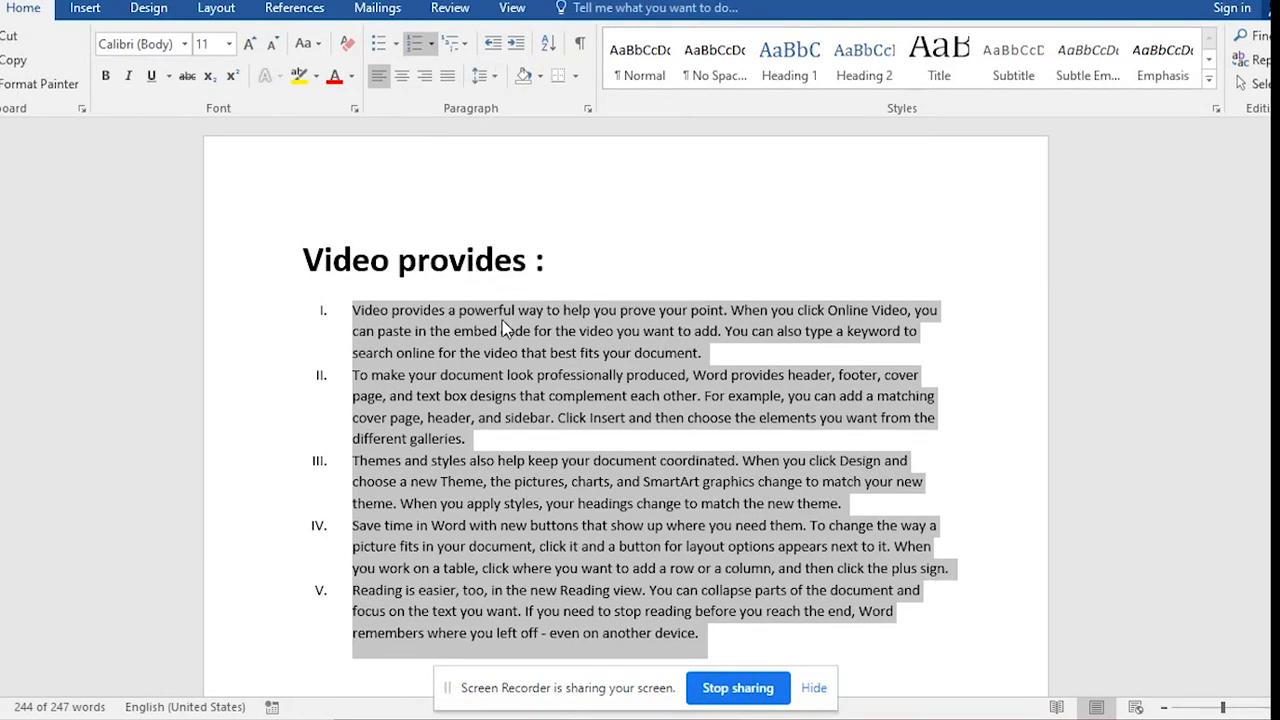
{"action": "key", "text": "ctrl+j"}
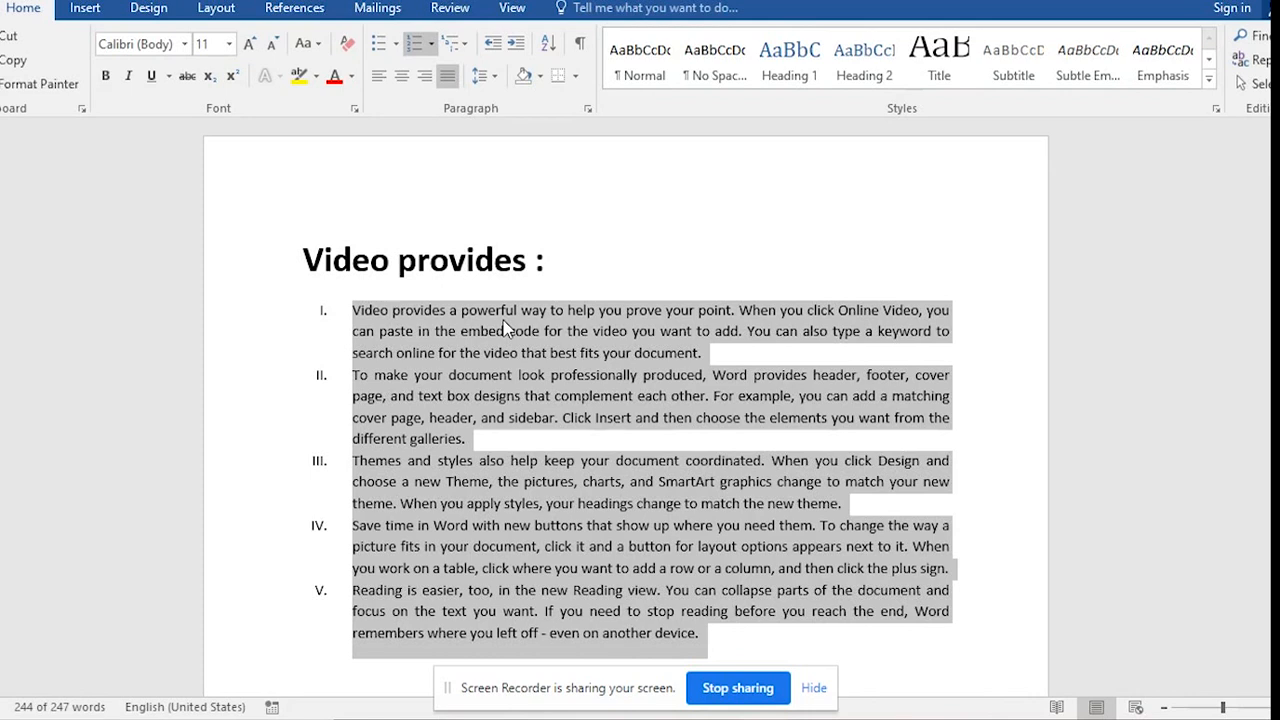
{"action": "key", "text": "ctrl+l"}
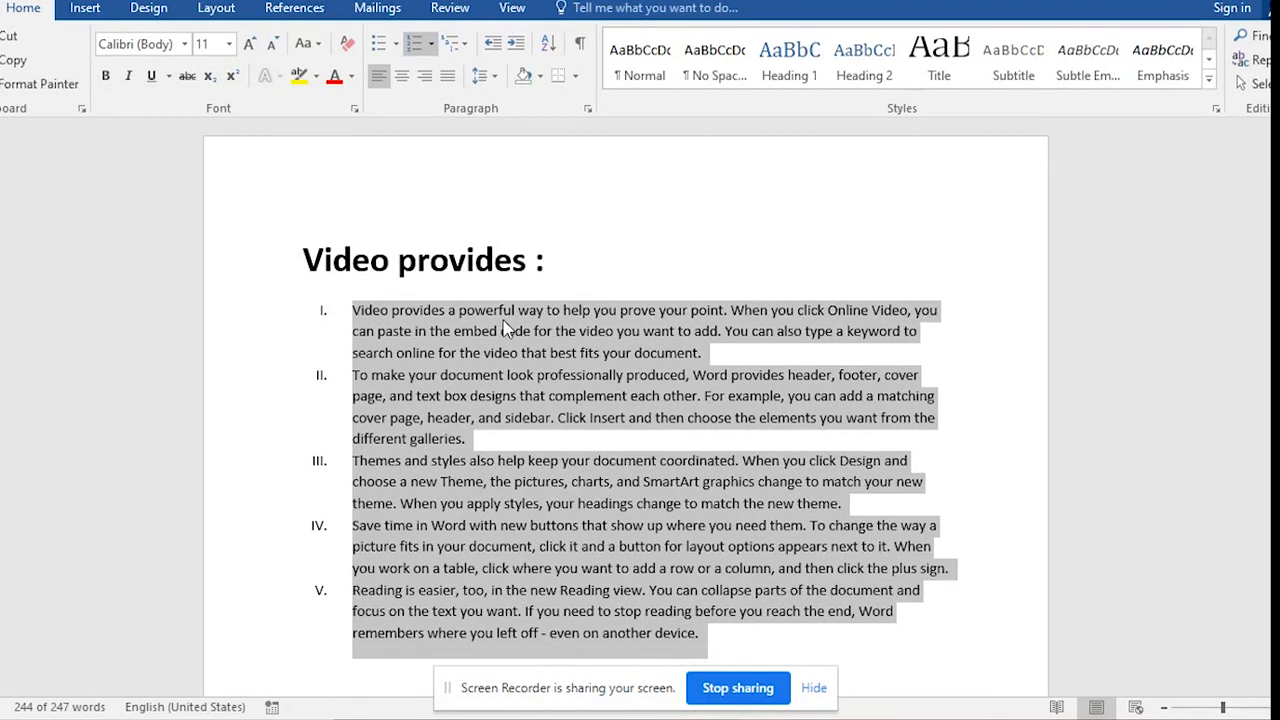
{"action": "key", "text": "ctrl+j"}
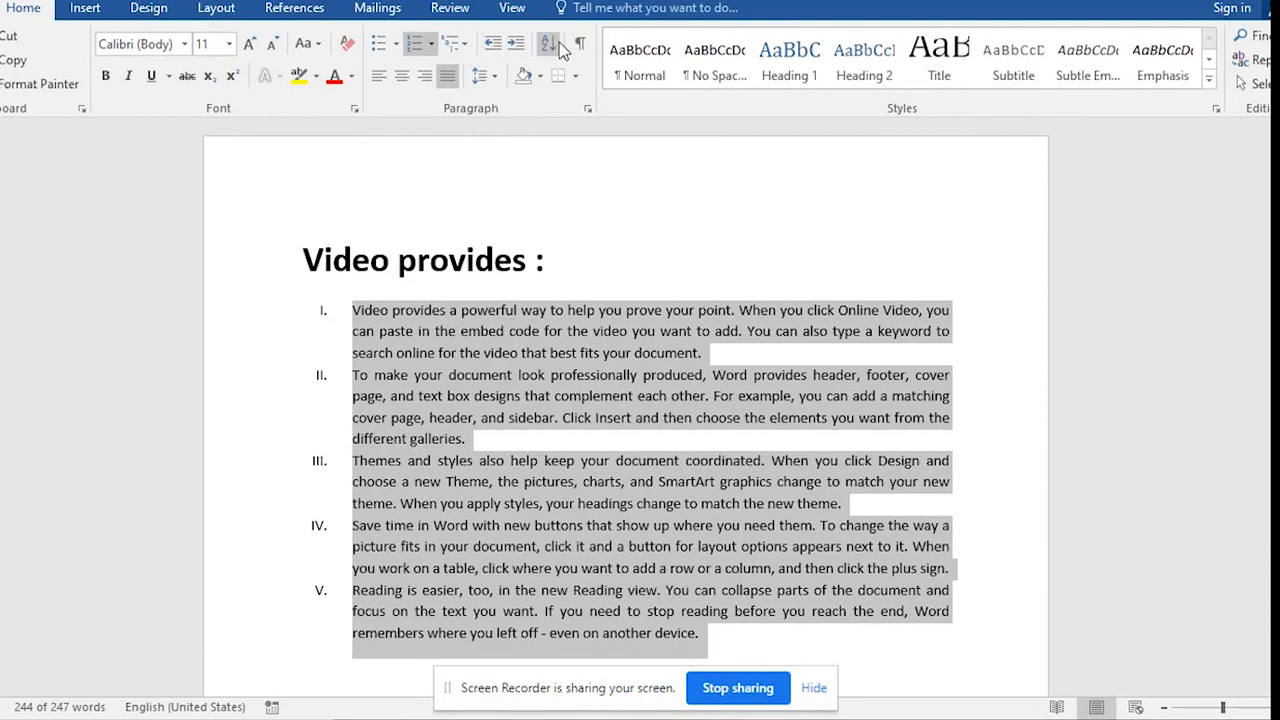
- Review the line spacing and border options for the selected numbered paragraphs without applying a border
{"action": "left_click", "coordinate": [500, 80]}
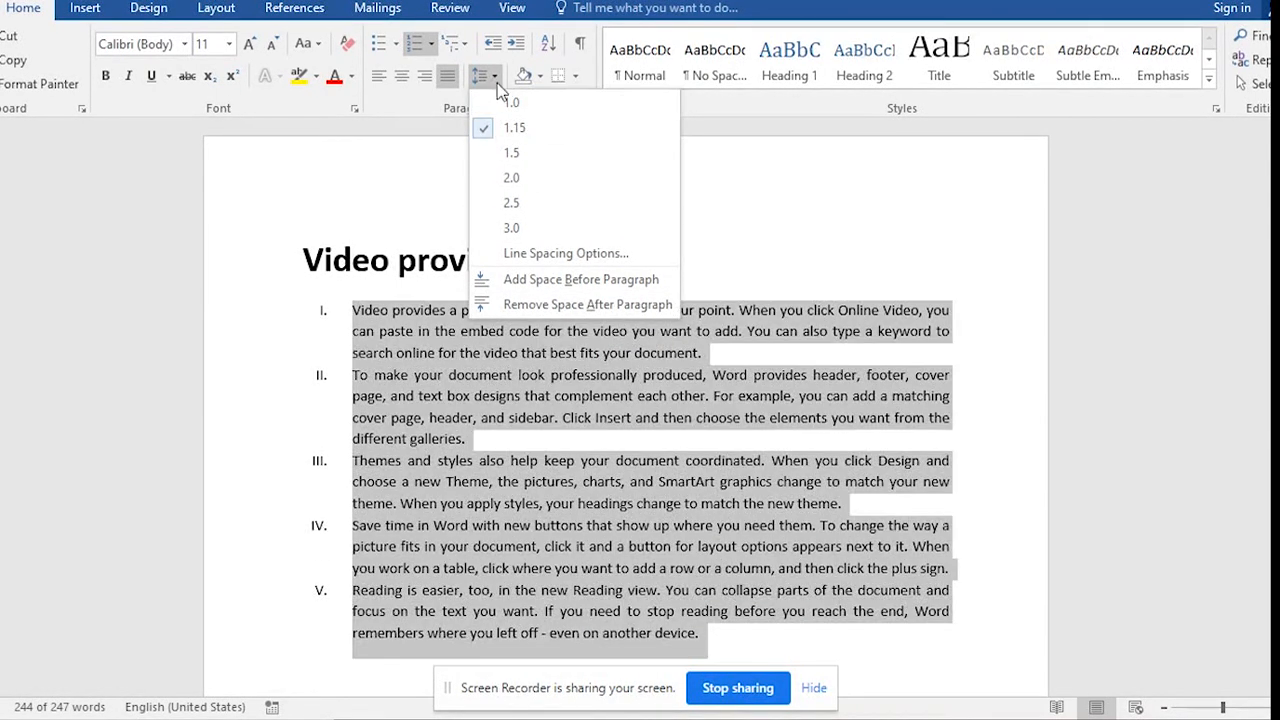
{"action": "left_click", "coordinate": [484, 128]}
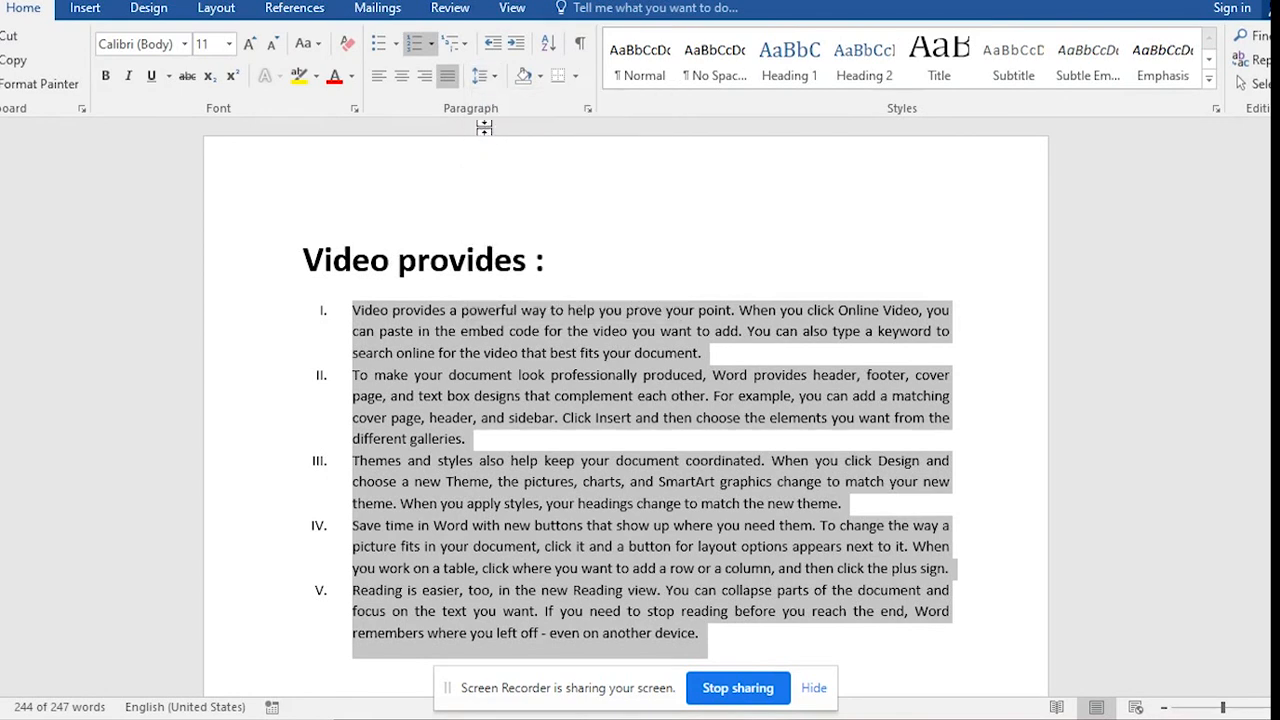
{"action": "left_click", "coordinate": [576, 80]}
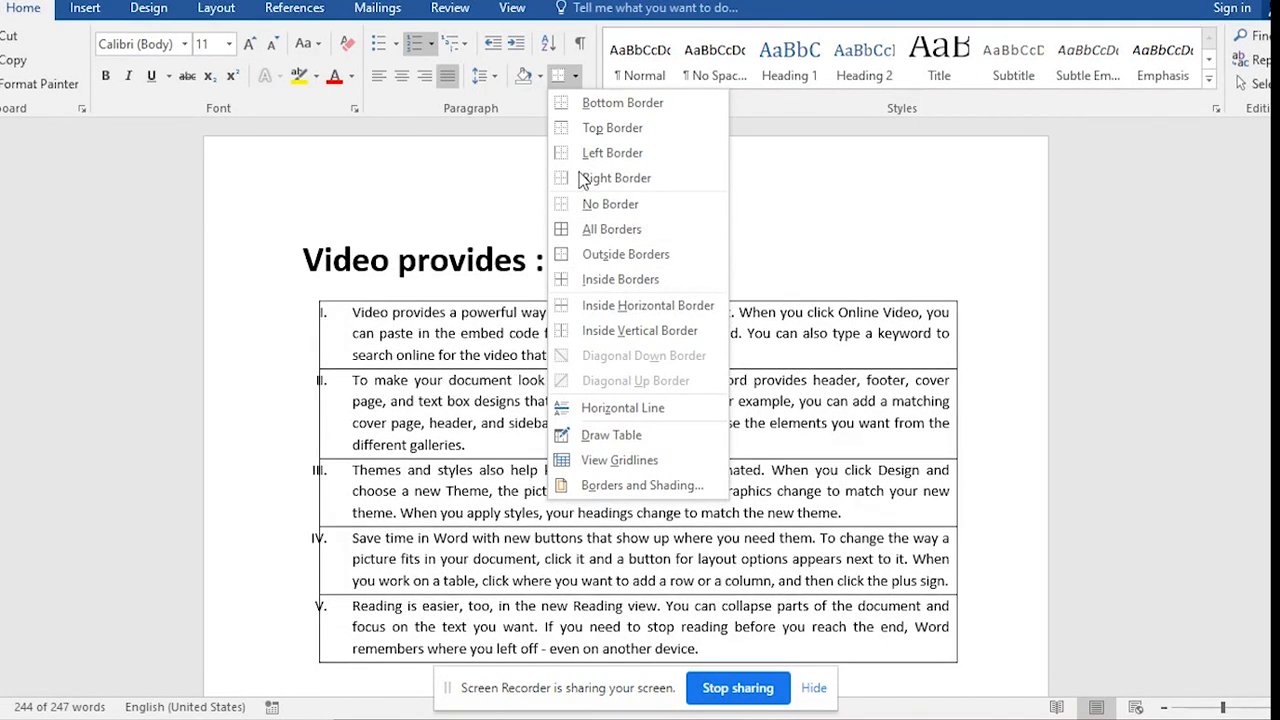
{"action": "left_click", "coordinate": [582, 82]}
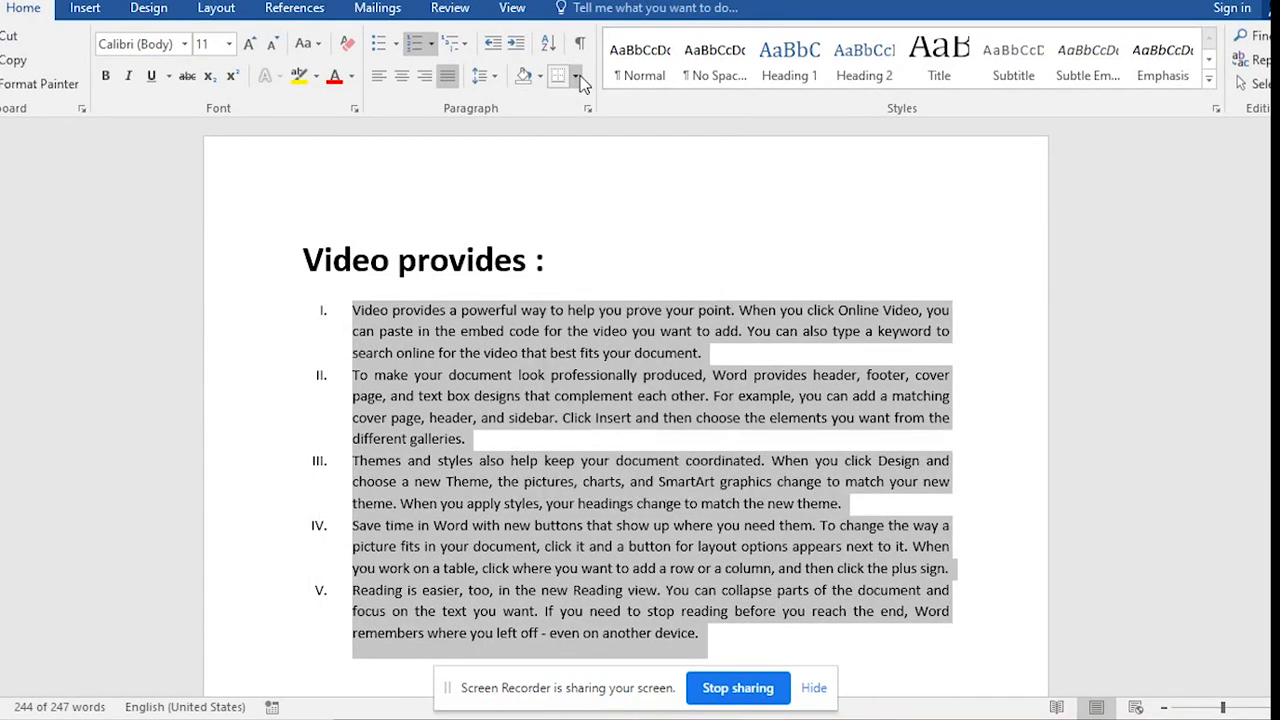
- Select the entire document, including the heading and numbered list, and delete all of its content
{"action": "left_click", "coordinate": [571, 263]}
{"action": "key", "text": "ctrl+a"}
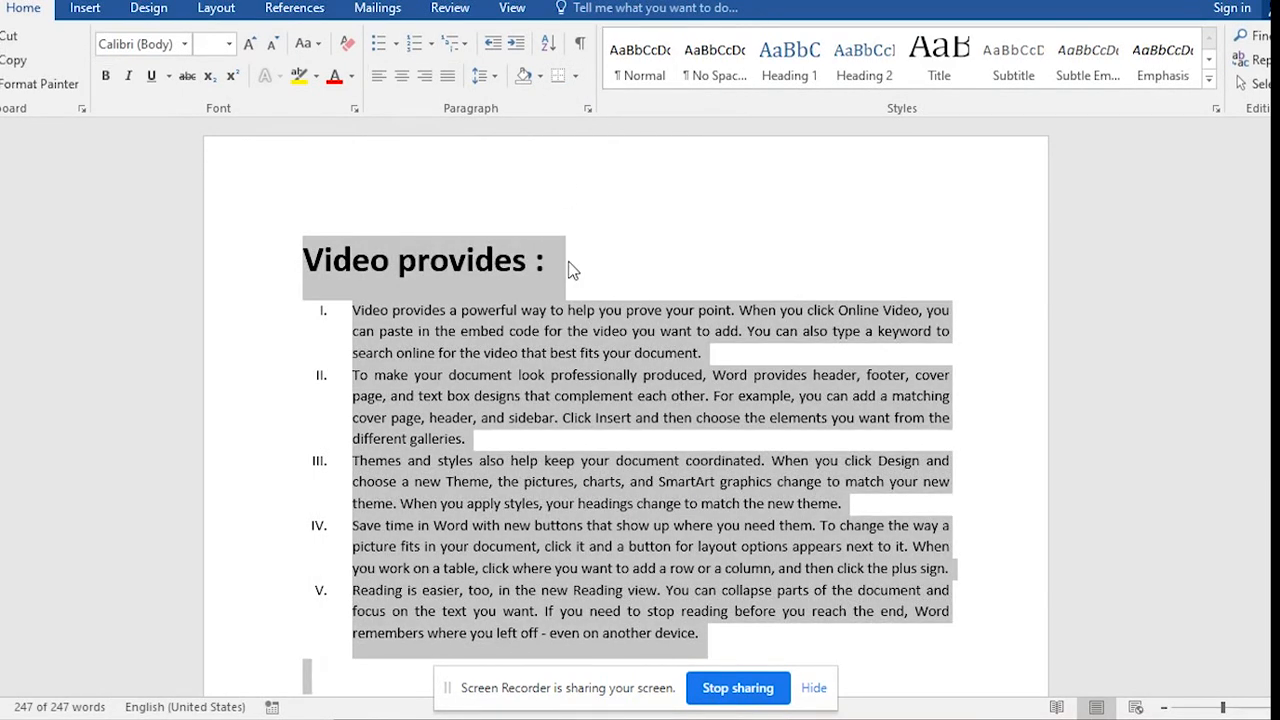
{"action": "left_click", "coordinate": [568, 264]}
{"action": "key", "text": "ctrl+a"}
{"action": "key", "text": "Delete"}
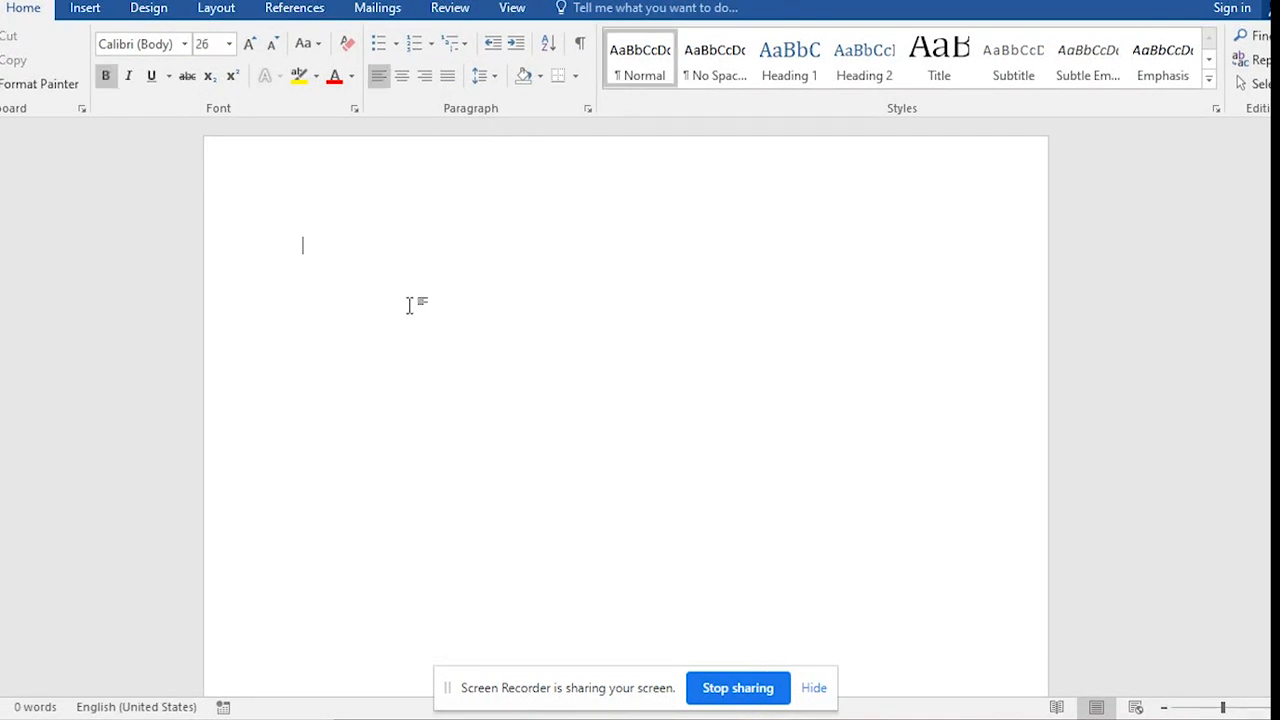
{"action": "scroll", "coordinate": [410, 290], "scroll_direction": "down", "scroll_amount": 1}
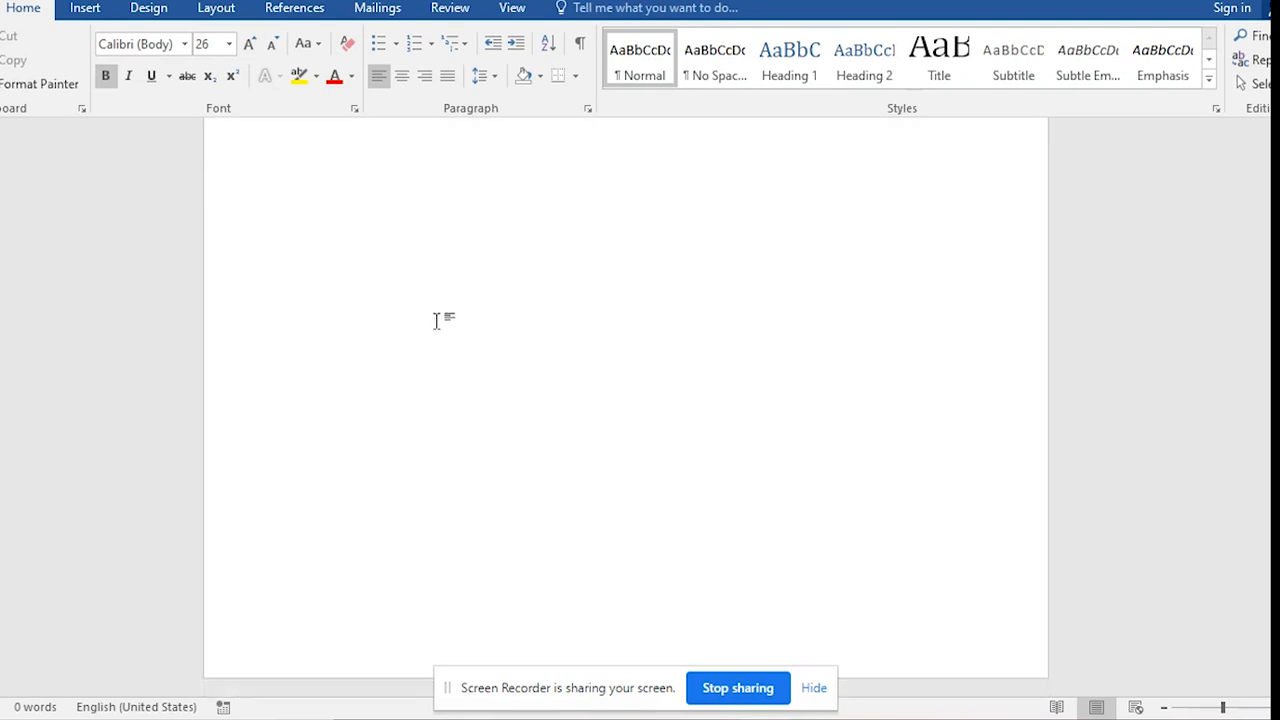
{"action": "scroll", "coordinate": [492, 362], "scroll_direction": "up", "scroll_amount": 1}
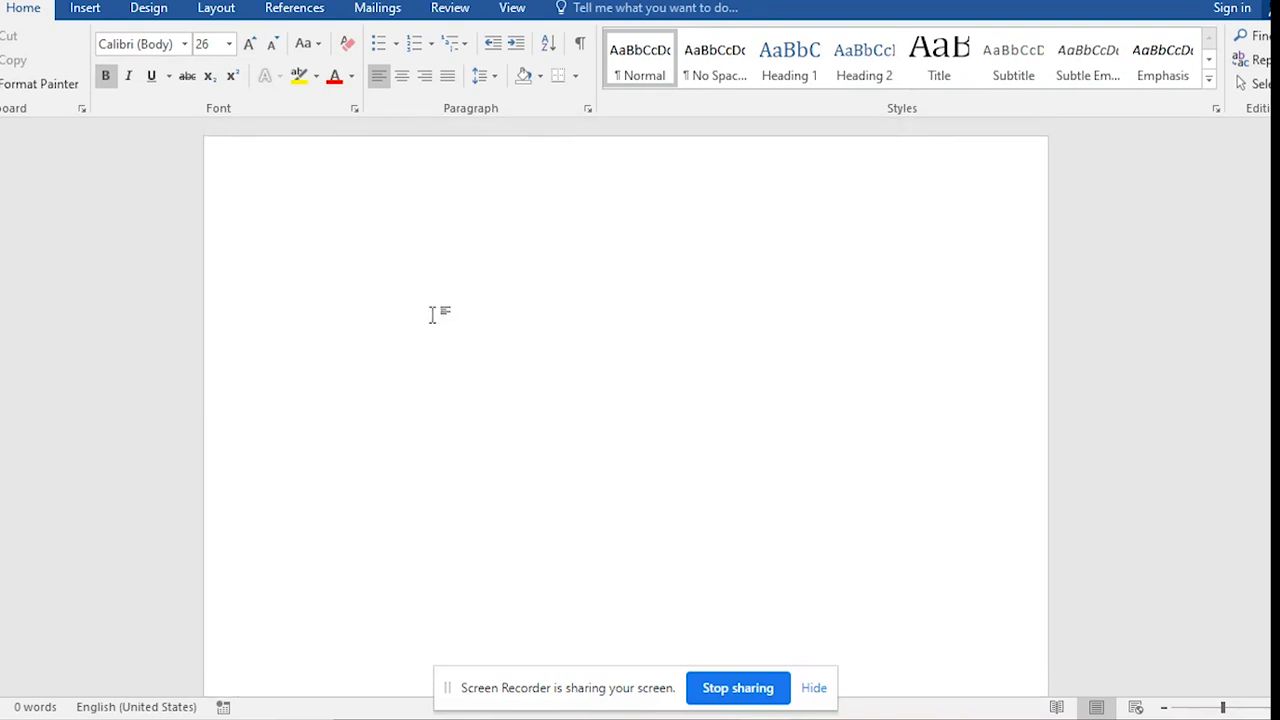
- Open the page header for editing, examine the header and footer areas, and return to the document body
{"action": "left_click", "coordinate": [395, 187]}
{"action": "double_click", "coordinate": [395, 187]}
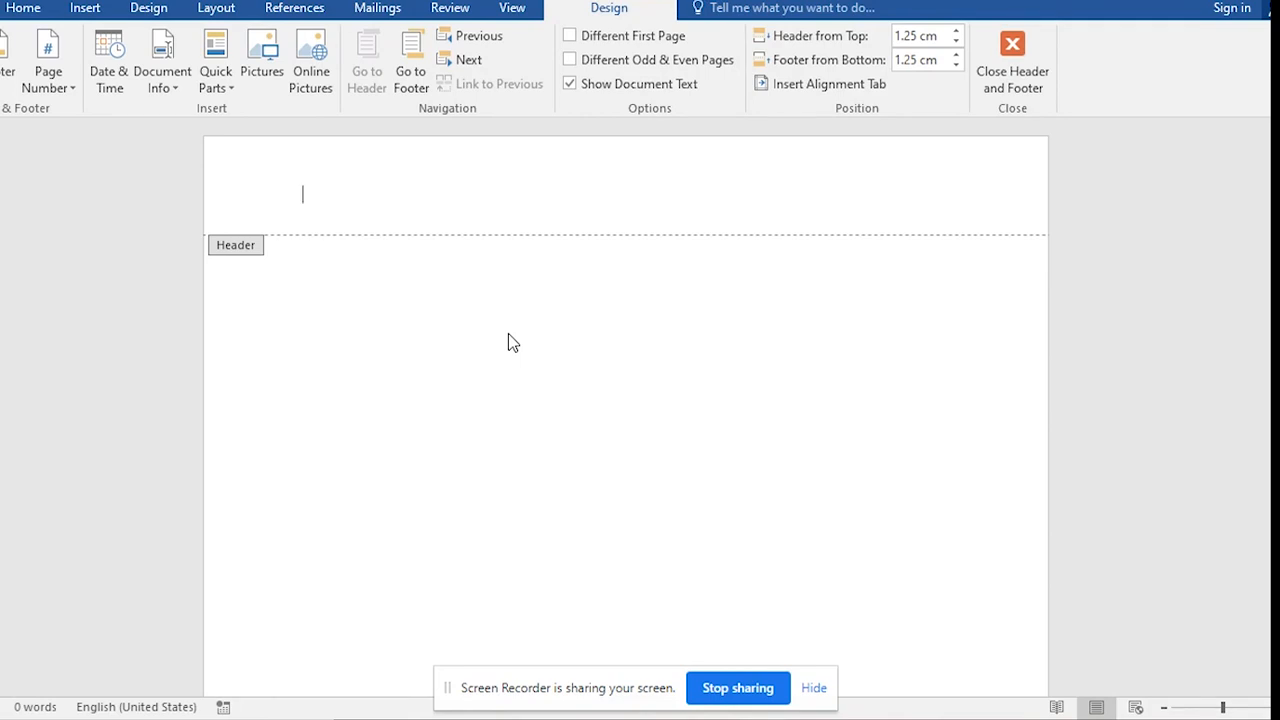
{"action": "scroll", "coordinate": [508, 343], "scroll_direction": "down", "scroll_amount": 8}
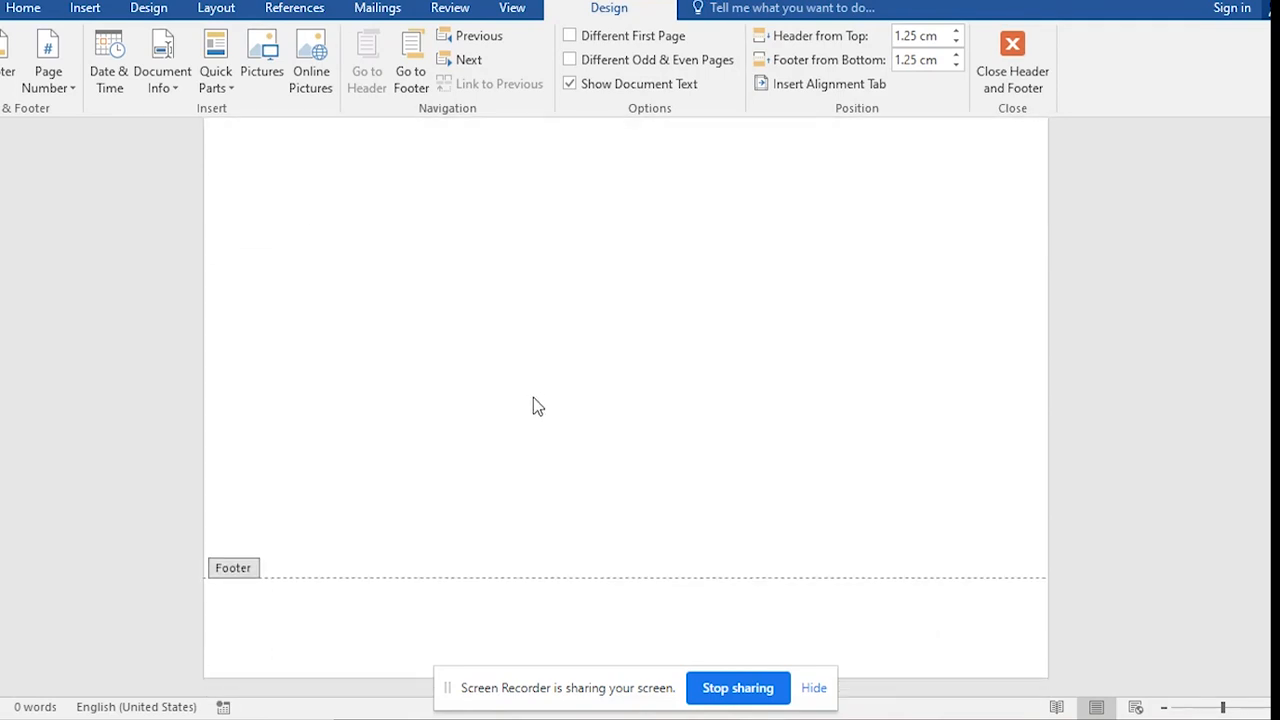
{"action": "scroll", "coordinate": [537, 580], "scroll_direction": "down", "scroll_amount": 5}
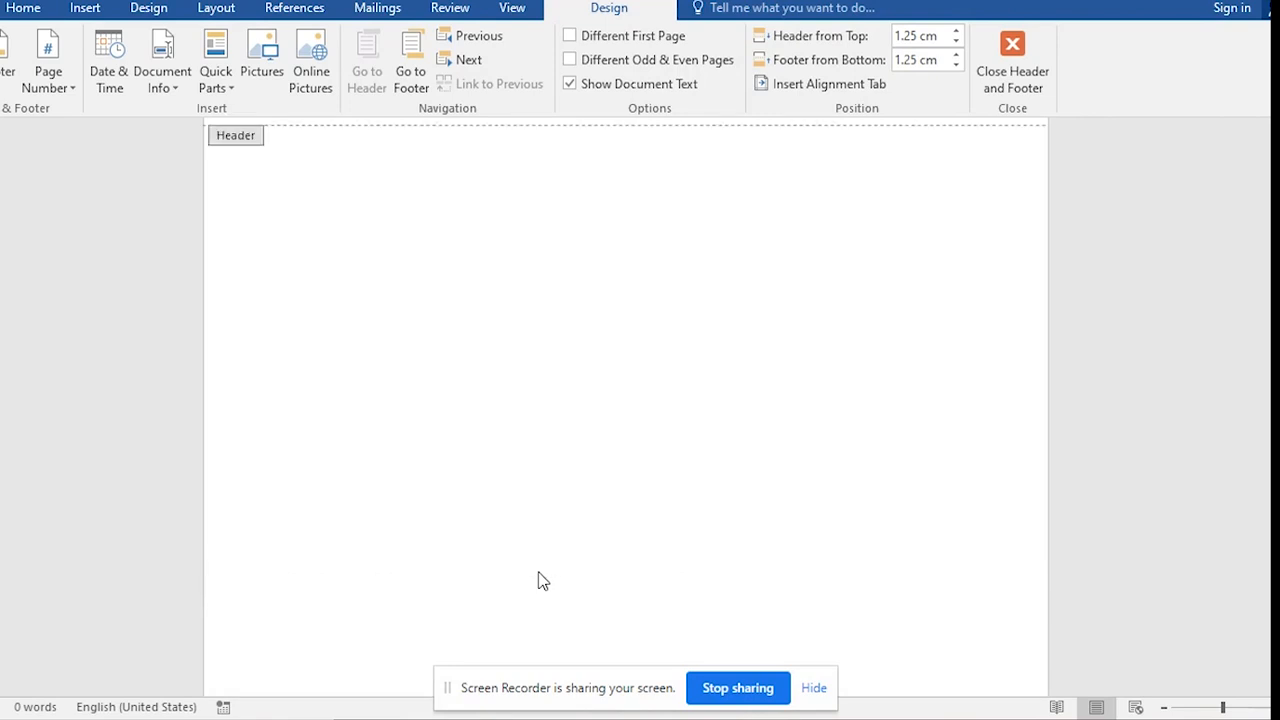
{"action": "scroll", "coordinate": [537, 580], "scroll_direction": "up", "scroll_amount": 2}
{"action": "double_click", "coordinate": [366, 312]}
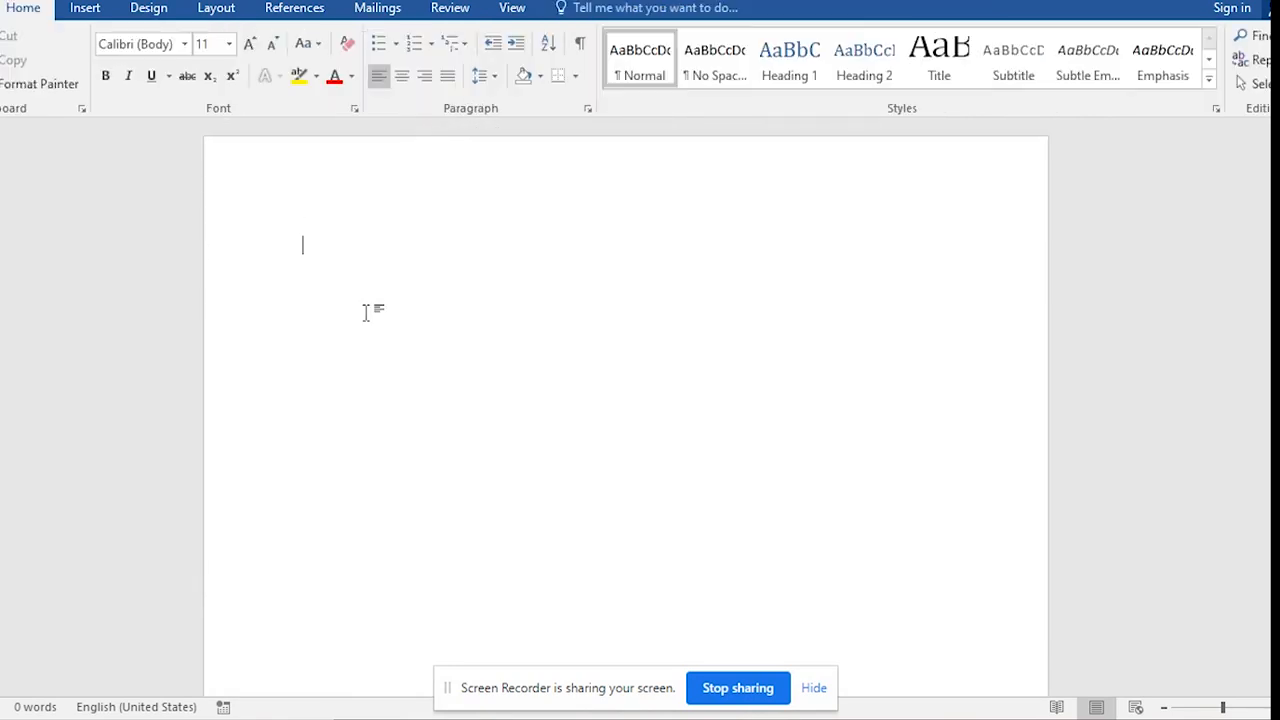
- Undo the deletion of the document's content and place the cursor in the empty area below the numbered list
{"action": "key", "text": "ctrl+a"}
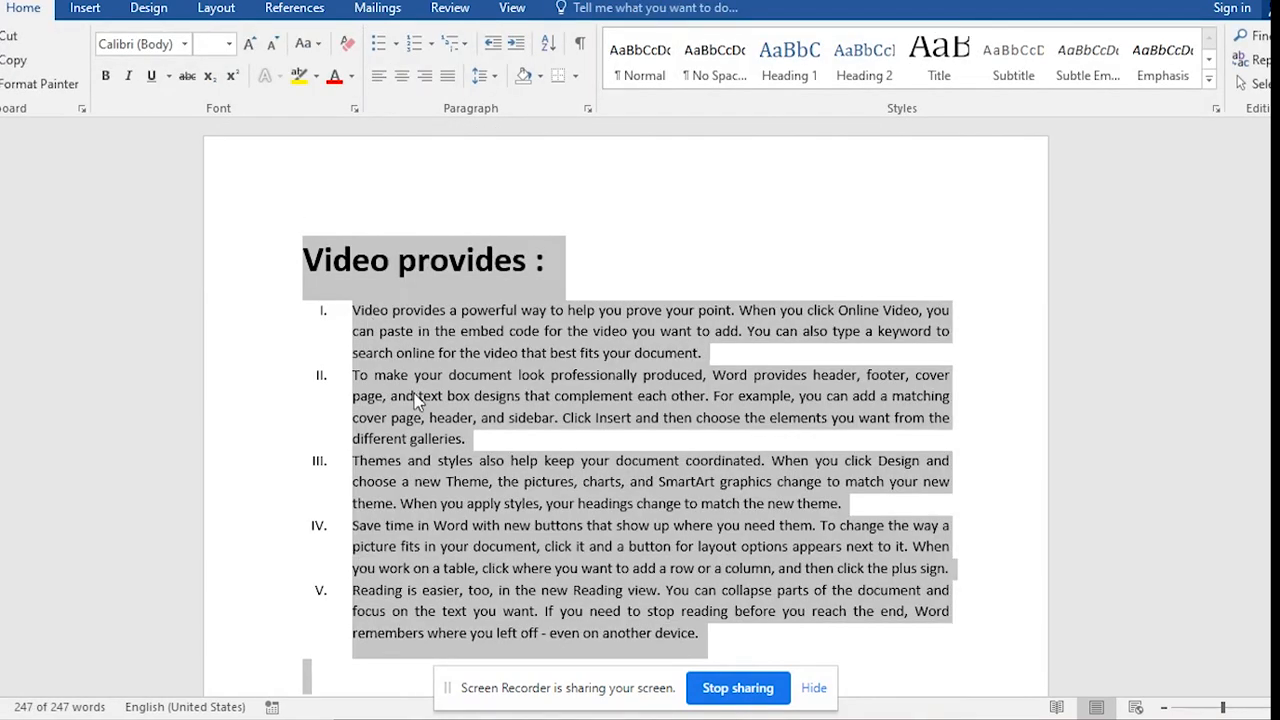
{"action": "scroll", "coordinate": [463, 477], "scroll_direction": "down", "scroll_amount": 4}
{"action": "left_click", "coordinate": [498, 515]}
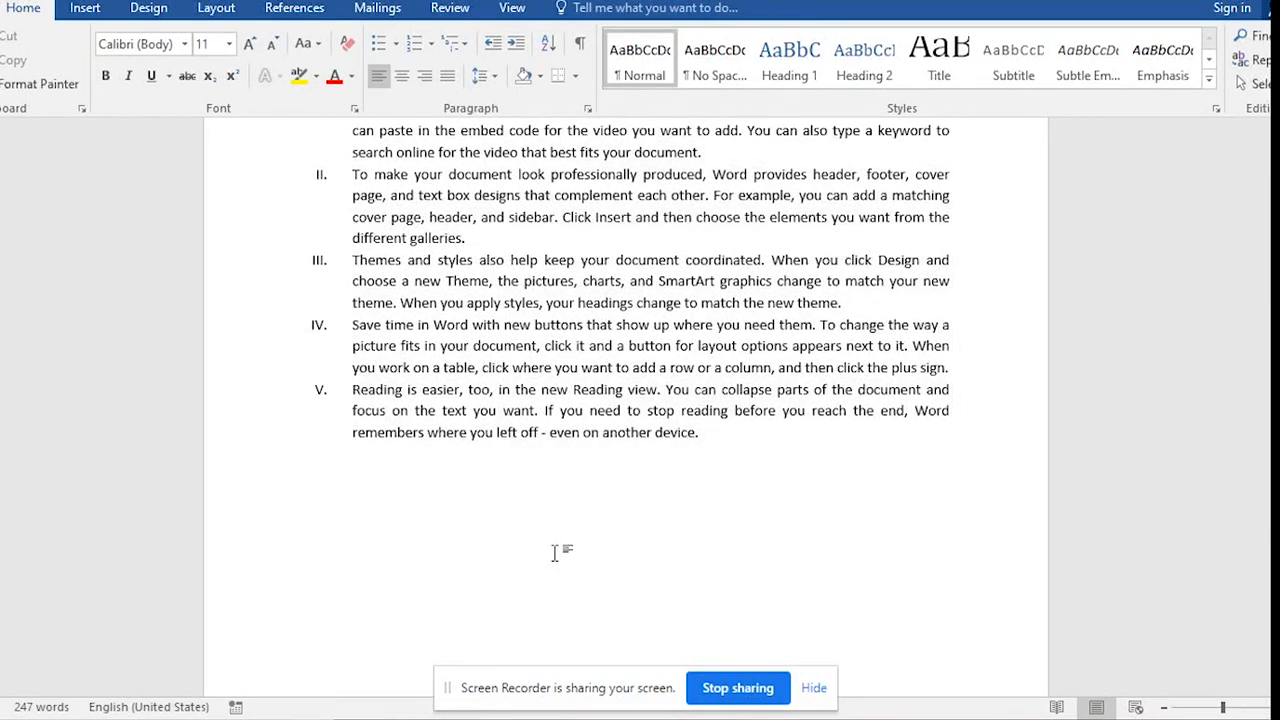